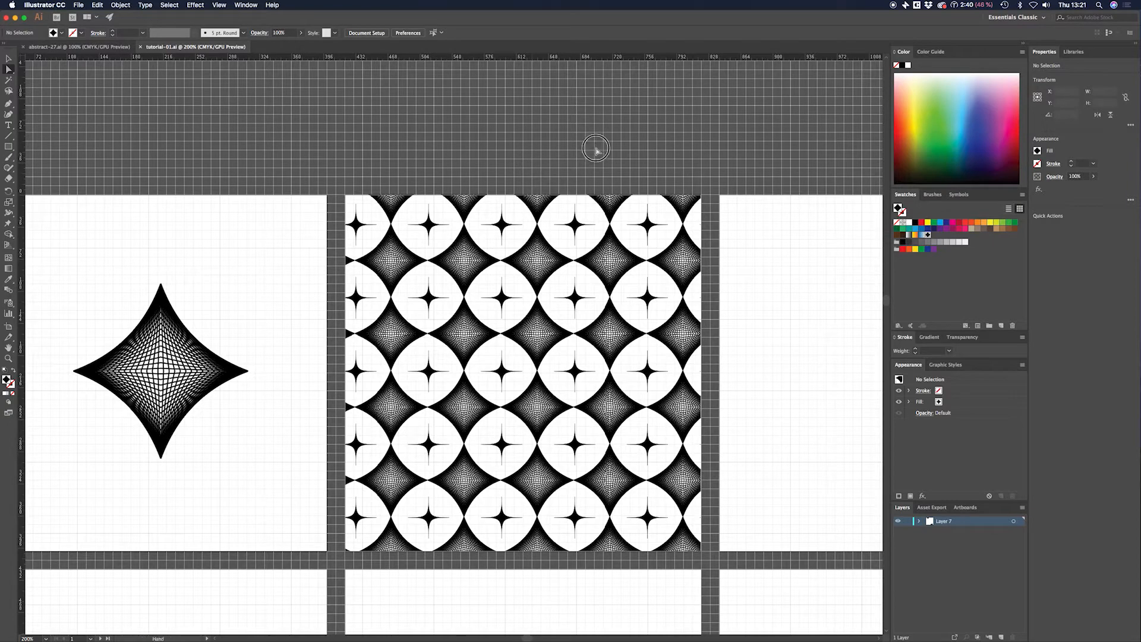
Try to stretch the pattern-filled square upward by its top edge beyond the artboard, undo the change and deselect the square
click(728, 240)
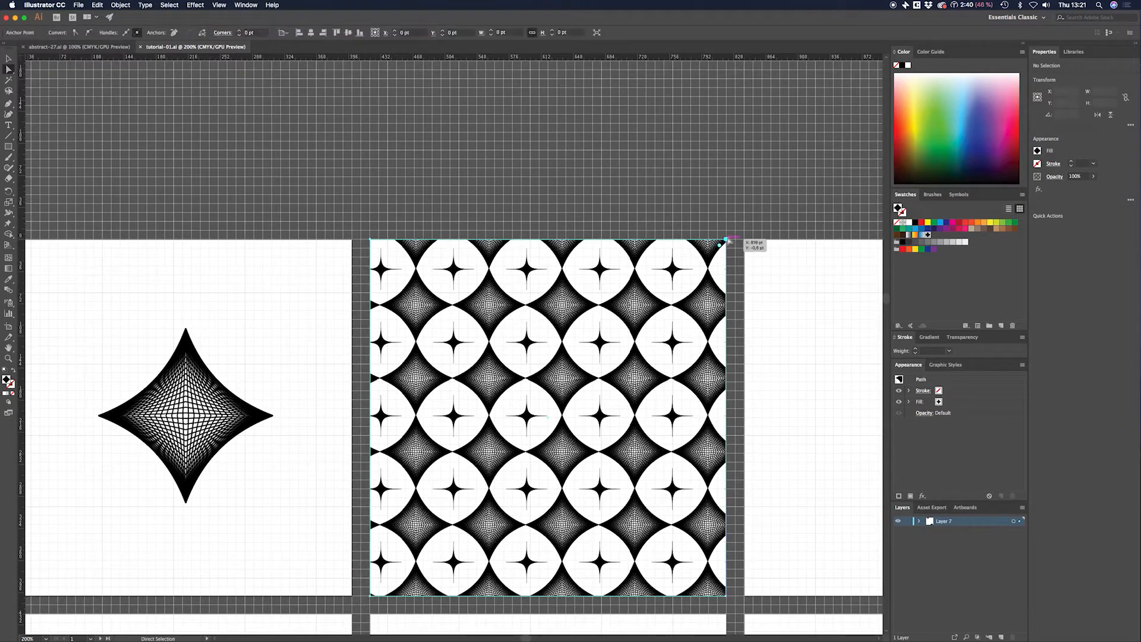
scroll(535, 351, up, 5)
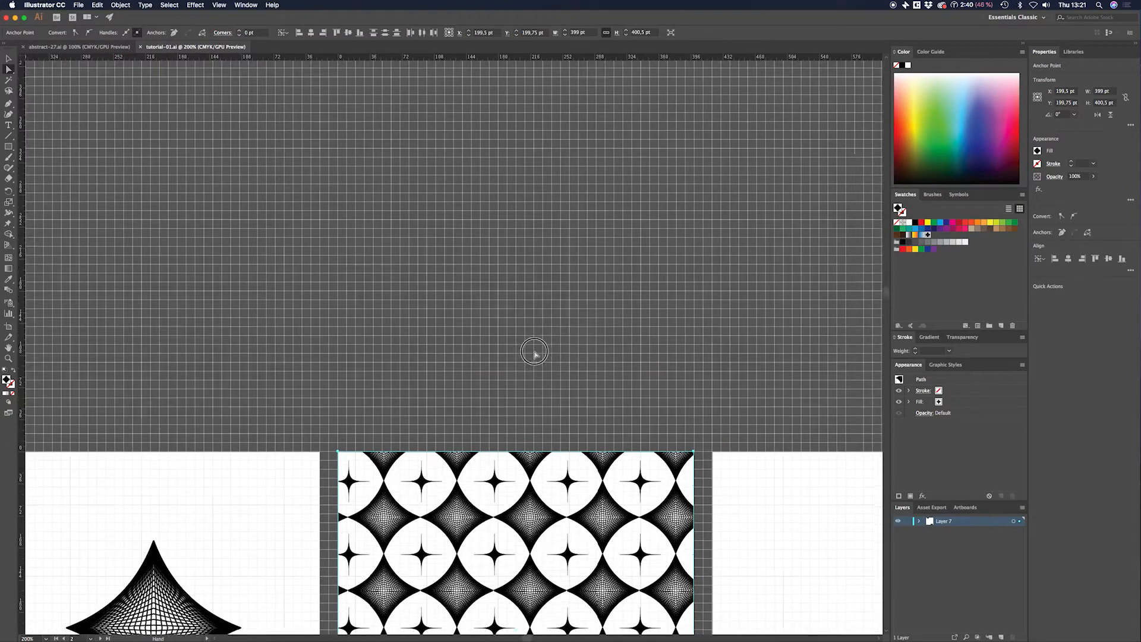
click(698, 450)
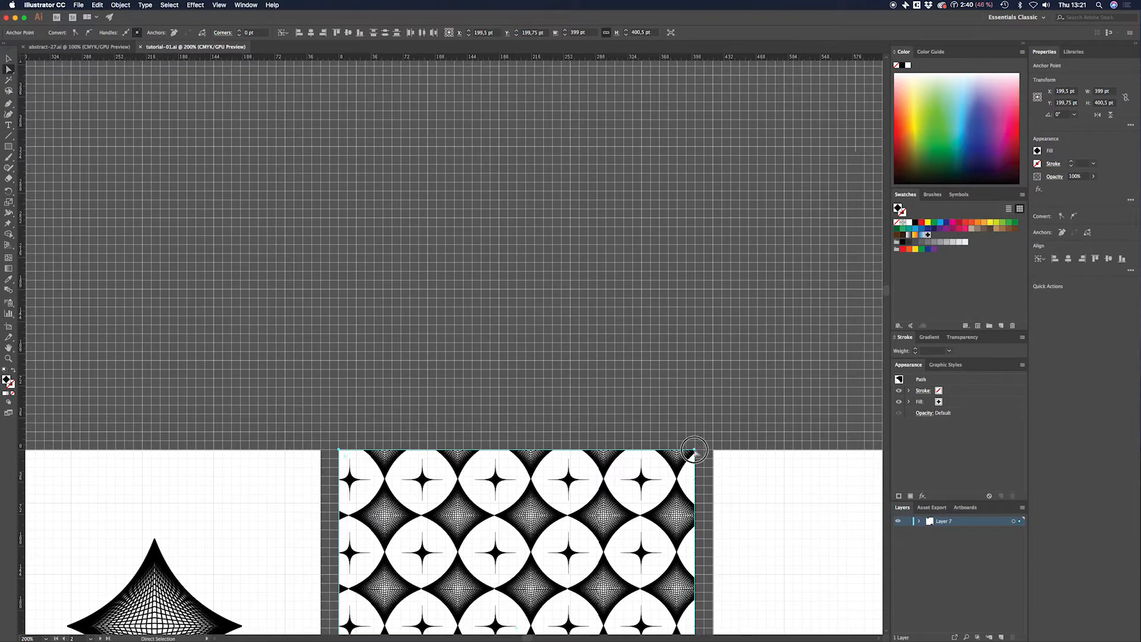
drag(694, 450, 746, 114)
click(779, 273)
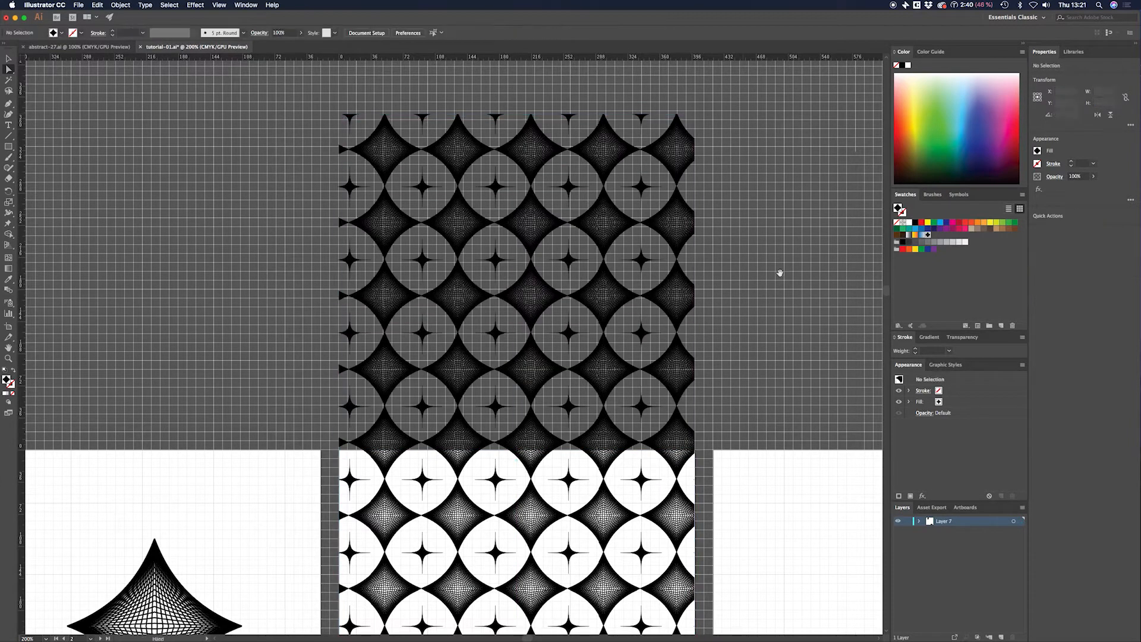
drag(780, 273, 804, 221)
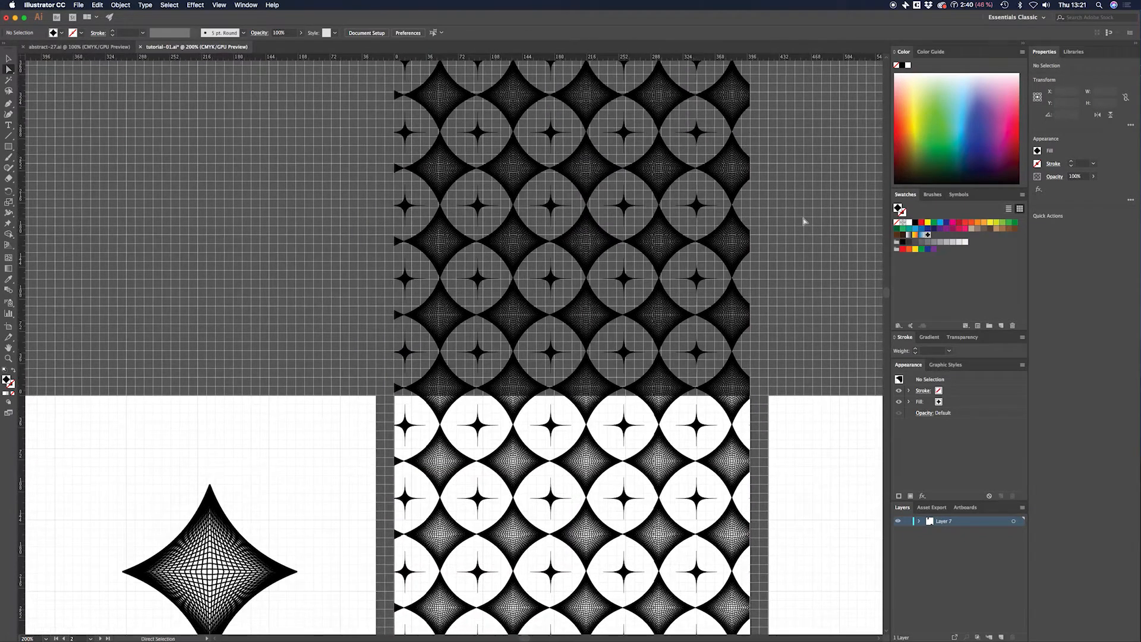
key(super+z)
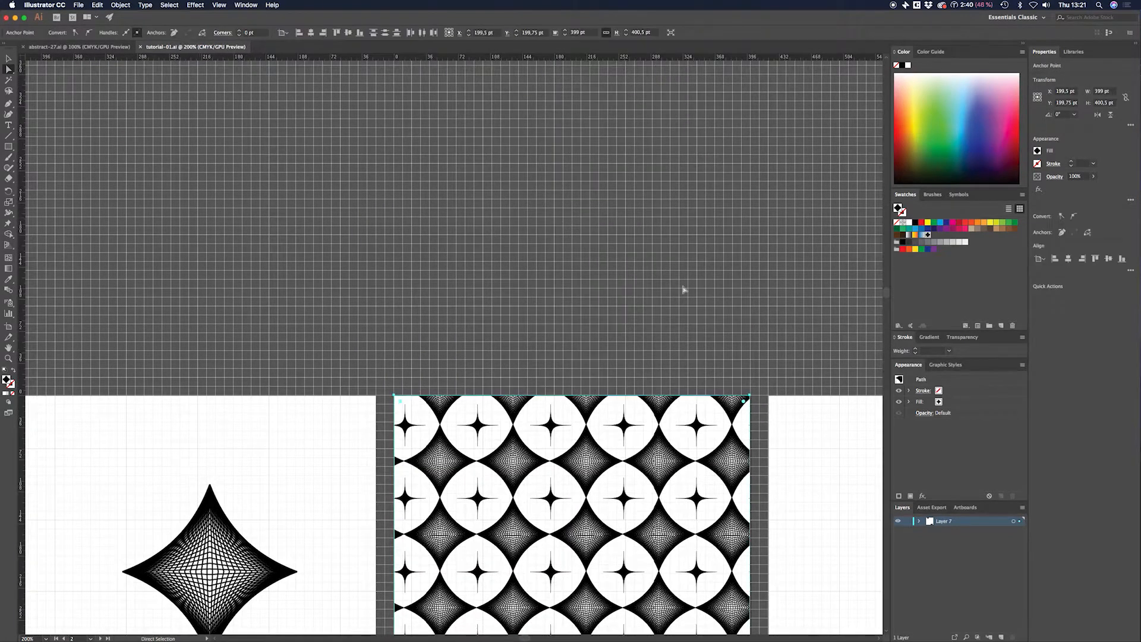
drag(688, 285, 715, 148)
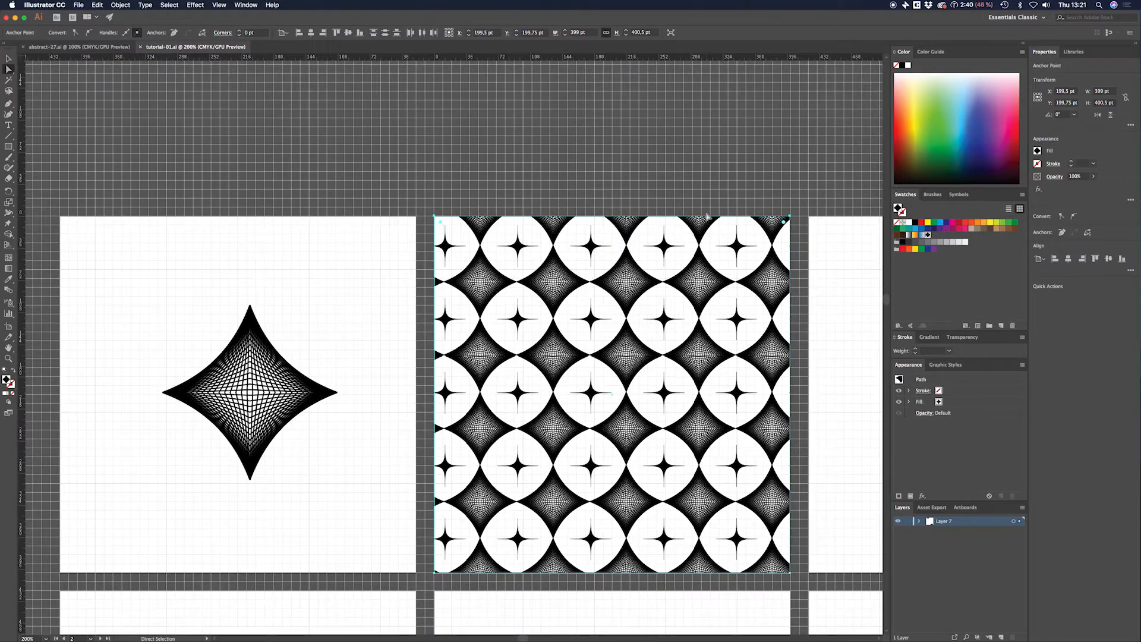
click(704, 184)
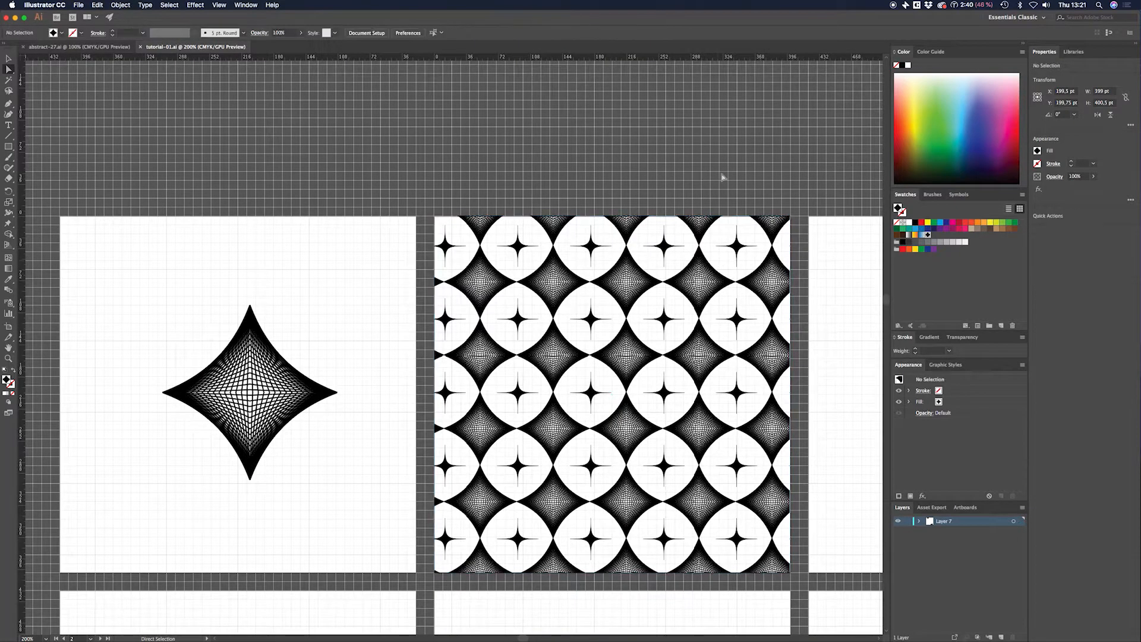
drag(573, 165, 674, 156)
drag(743, 145, 538, 139)
drag(660, 140, 690, 114)
drag(577, 124, 657, 111)
drag(752, 99, 662, 111)
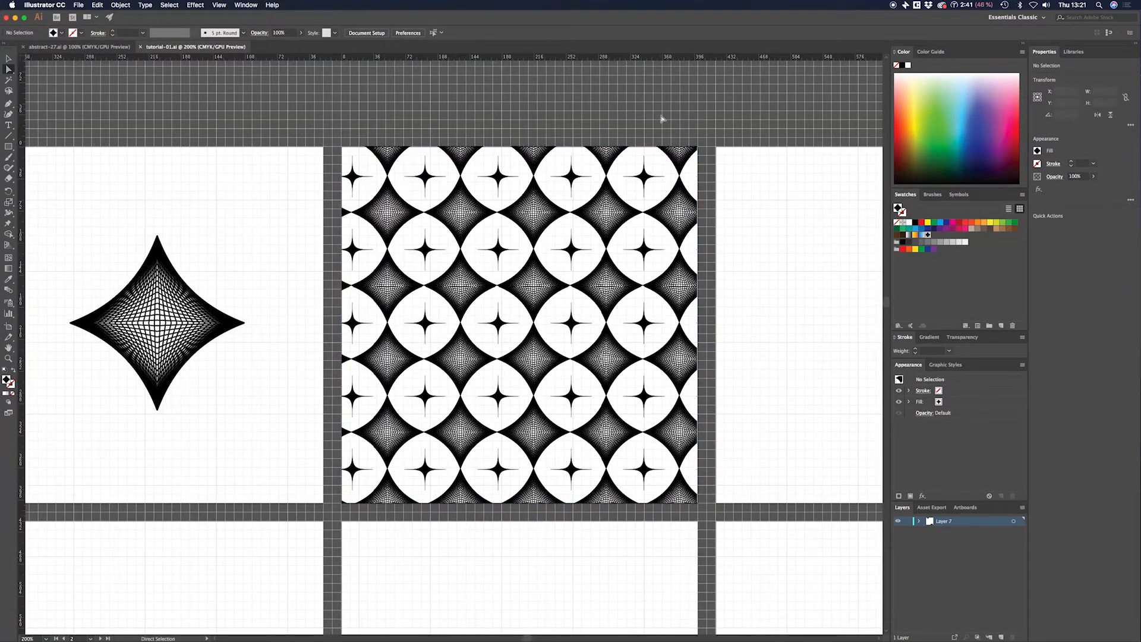
Draw a straight diagonal line about 81 pt wide and 81 pt high, rising to the right, on empty artboard 4 with the Pen tool
drag(733, 119, 403, 140)
drag(585, 118, 581, 111)
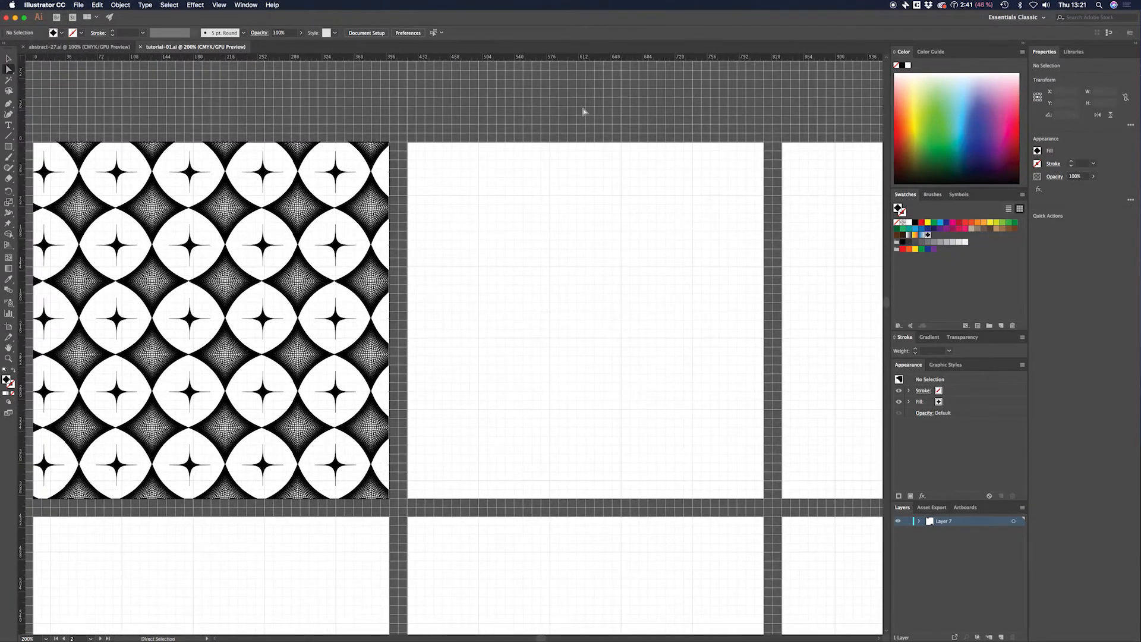
key(super+equal)
drag(574, 218, 515, 180)
drag(426, 189, 185, 214)
drag(761, 159, 369, 167)
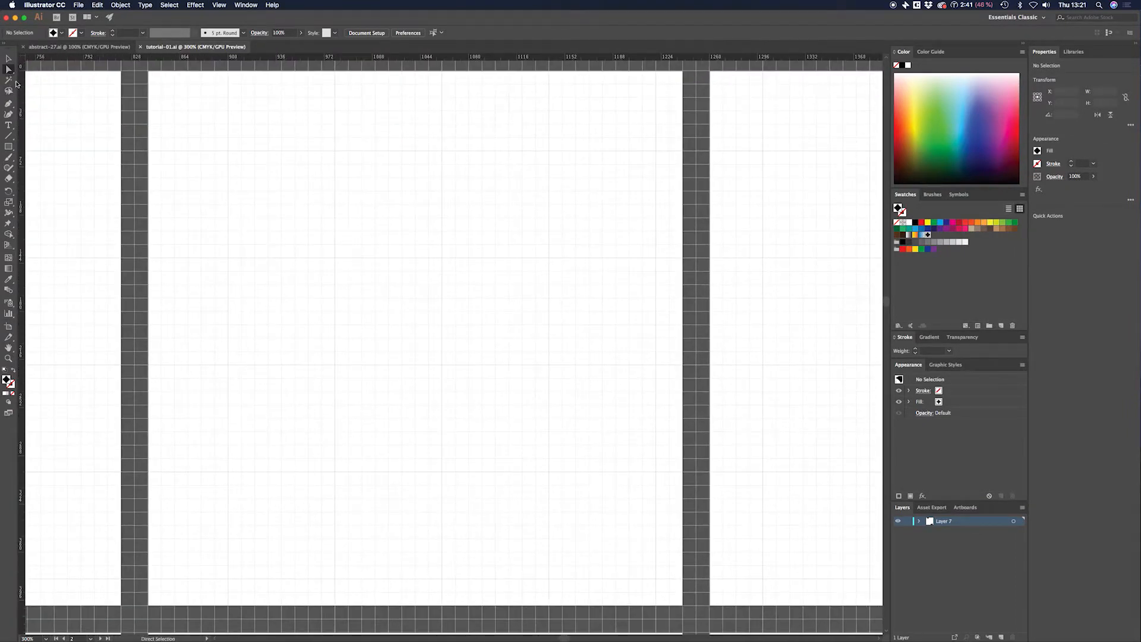
click(8, 104)
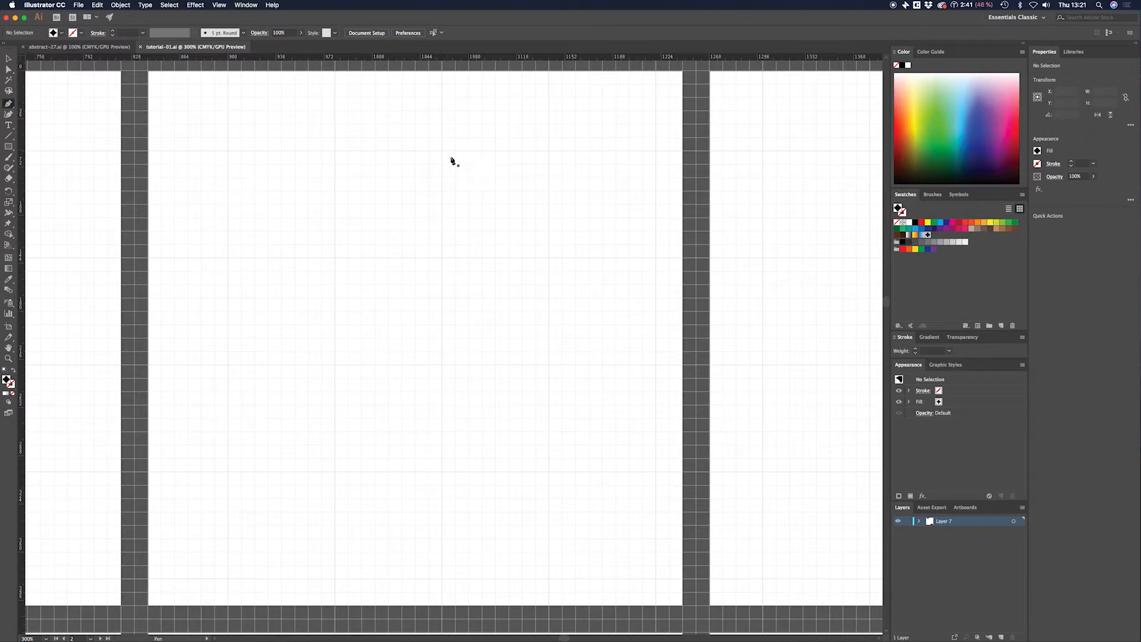
click(334, 258)
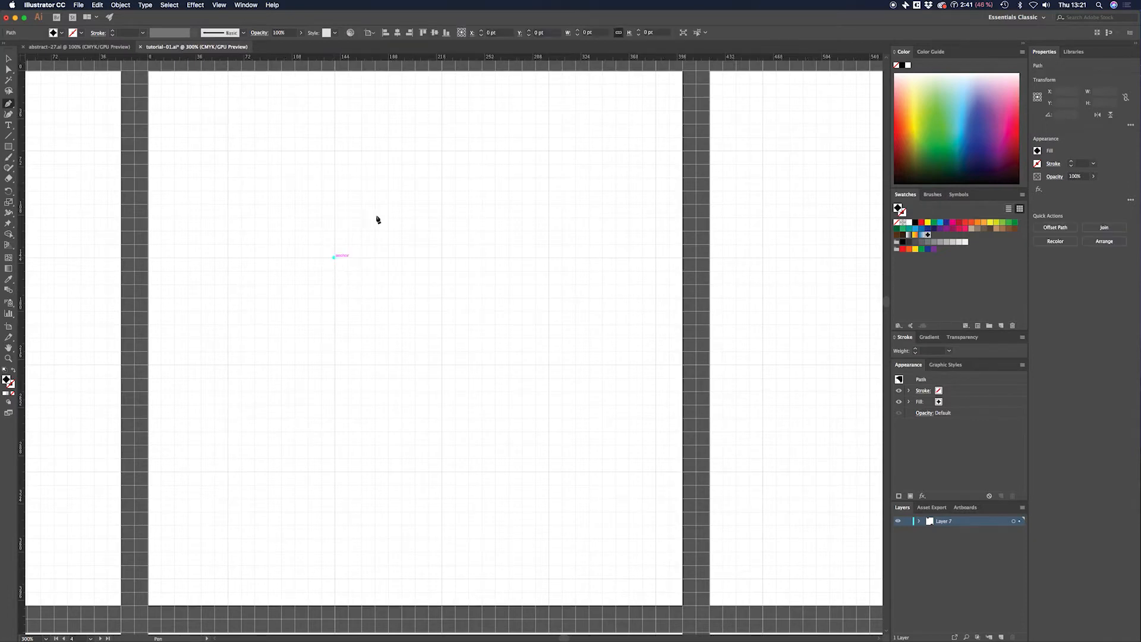
click(442, 149)
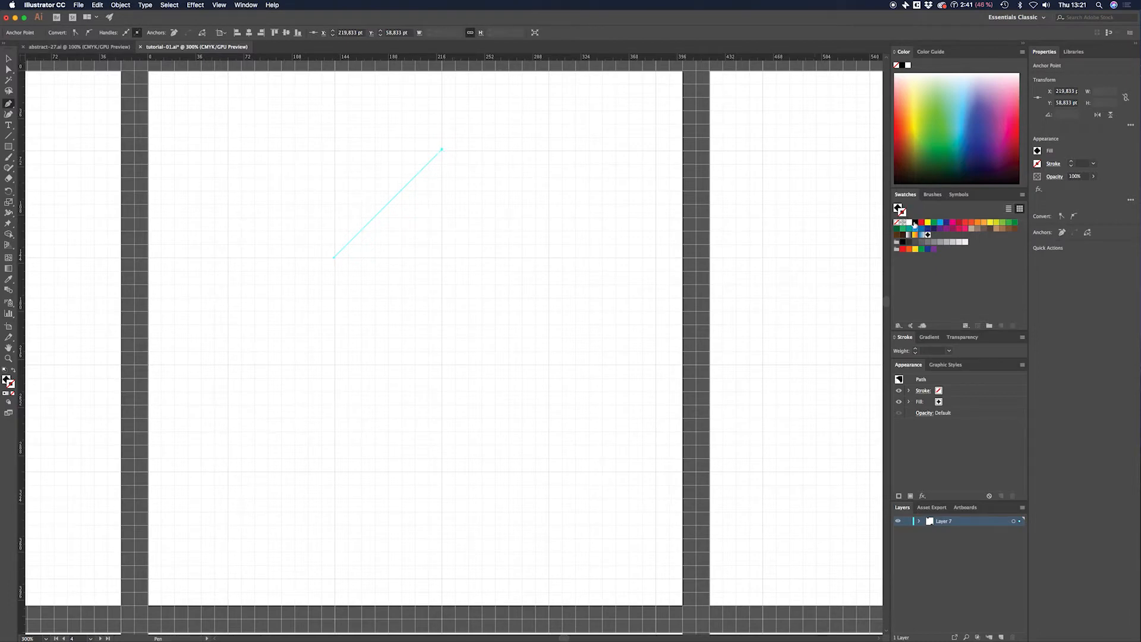
Give the diagonal line a 1 pt black stroke and no fill, and deselect it
click(915, 222)
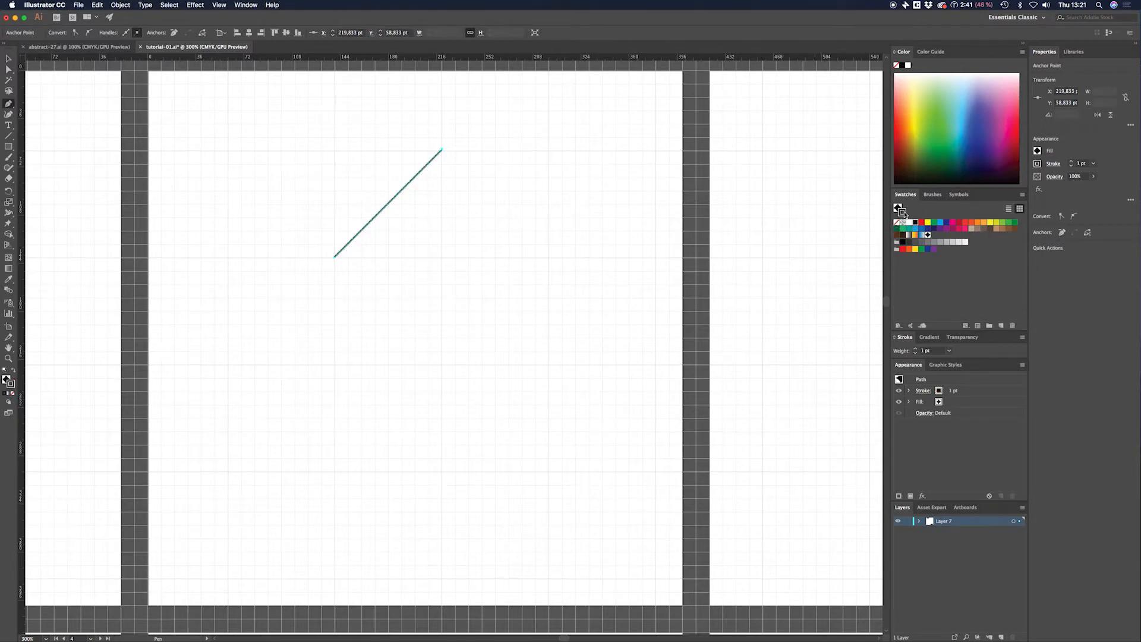
click(897, 223)
click(7, 58)
click(419, 178)
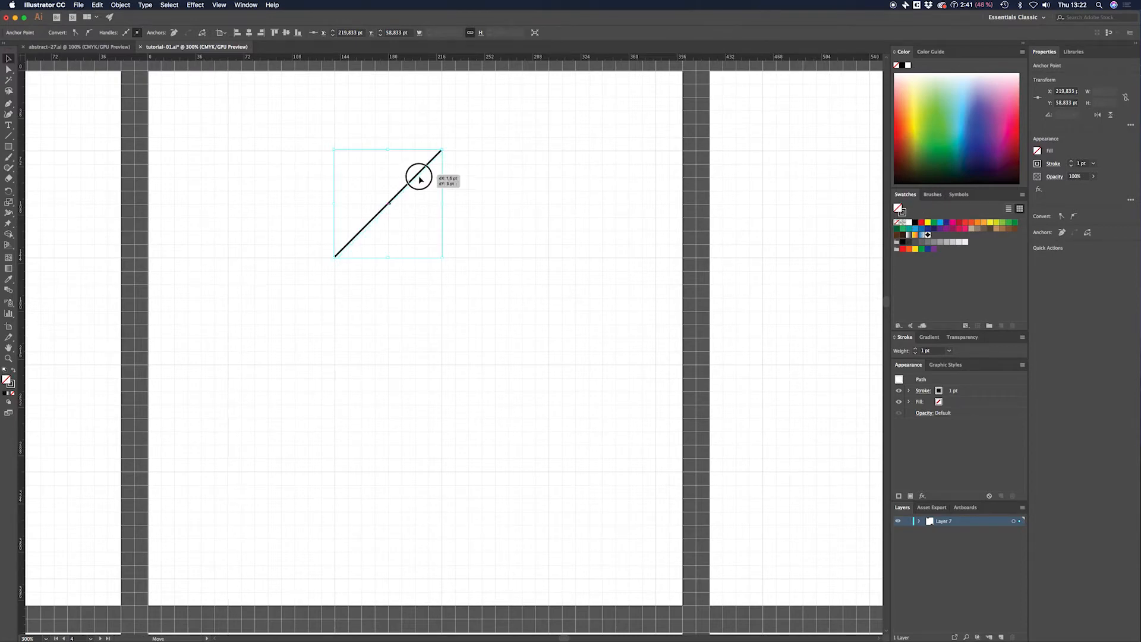
click(489, 163)
drag(489, 163, 250, 343)
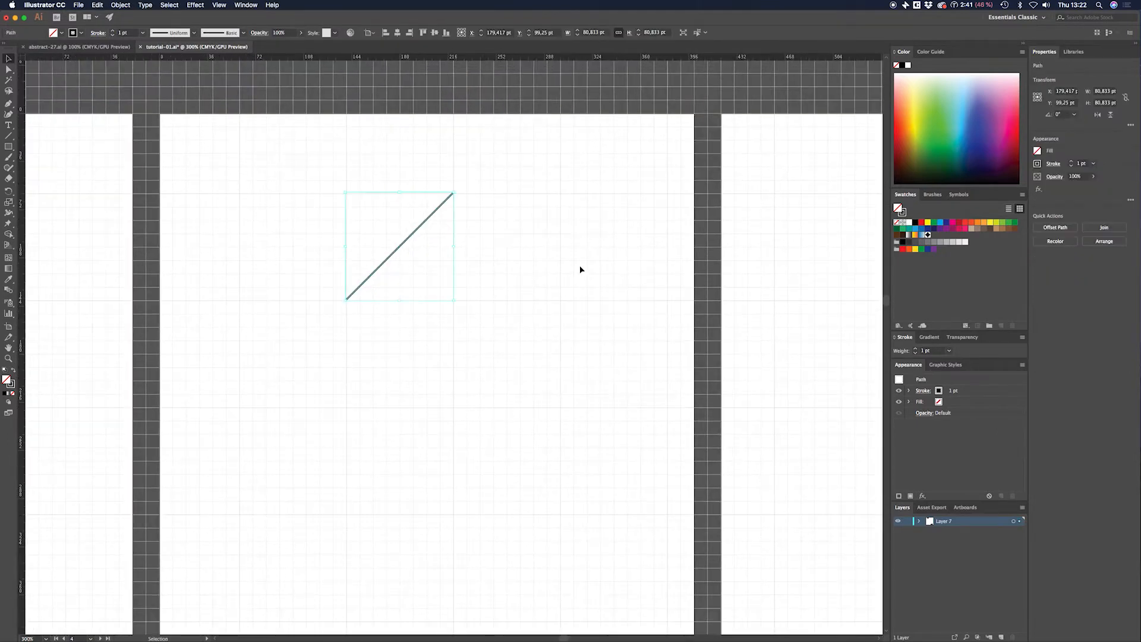
Paste a copy of the diagonal line in front of the original and reflect it across the vertical axis
key(a)
key(v)
right_click(429, 215)
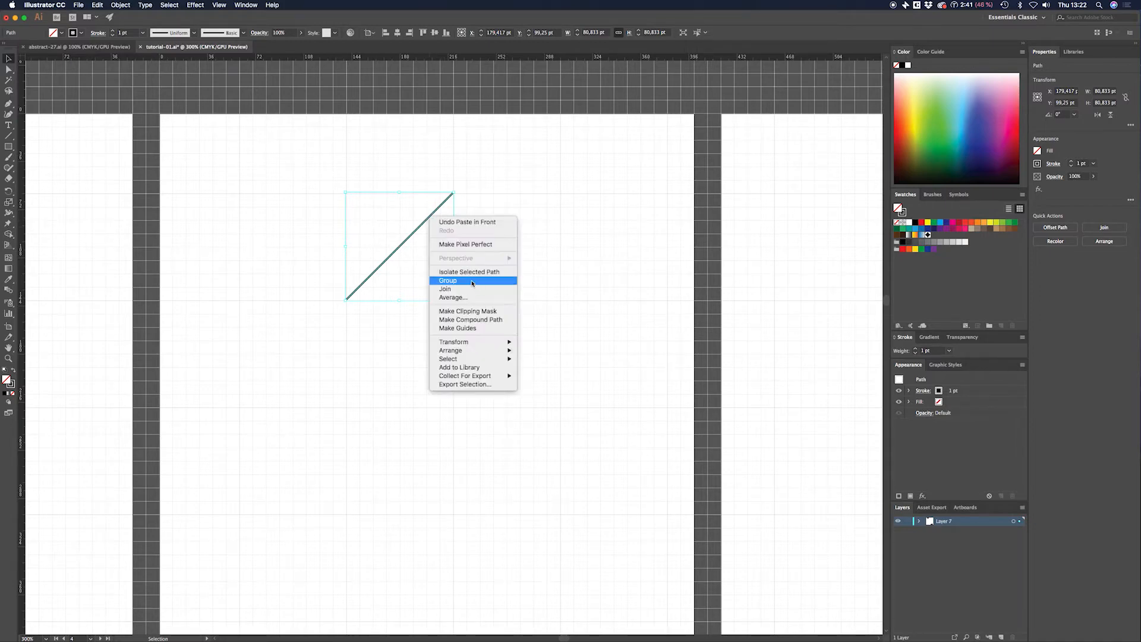
mouse_move(478, 346)
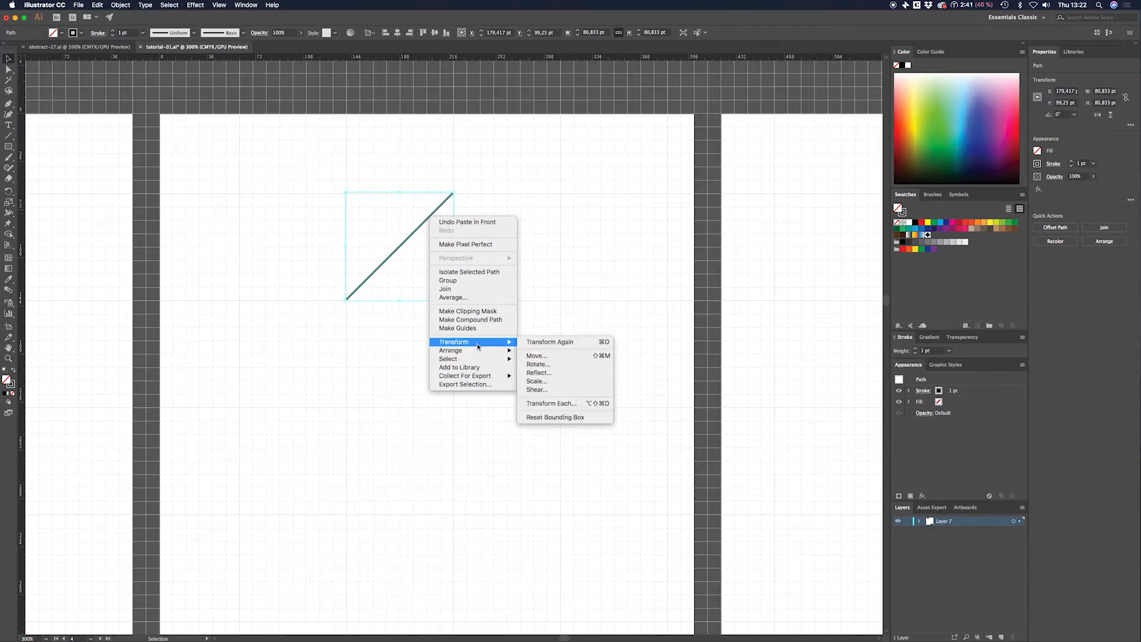
click(559, 380)
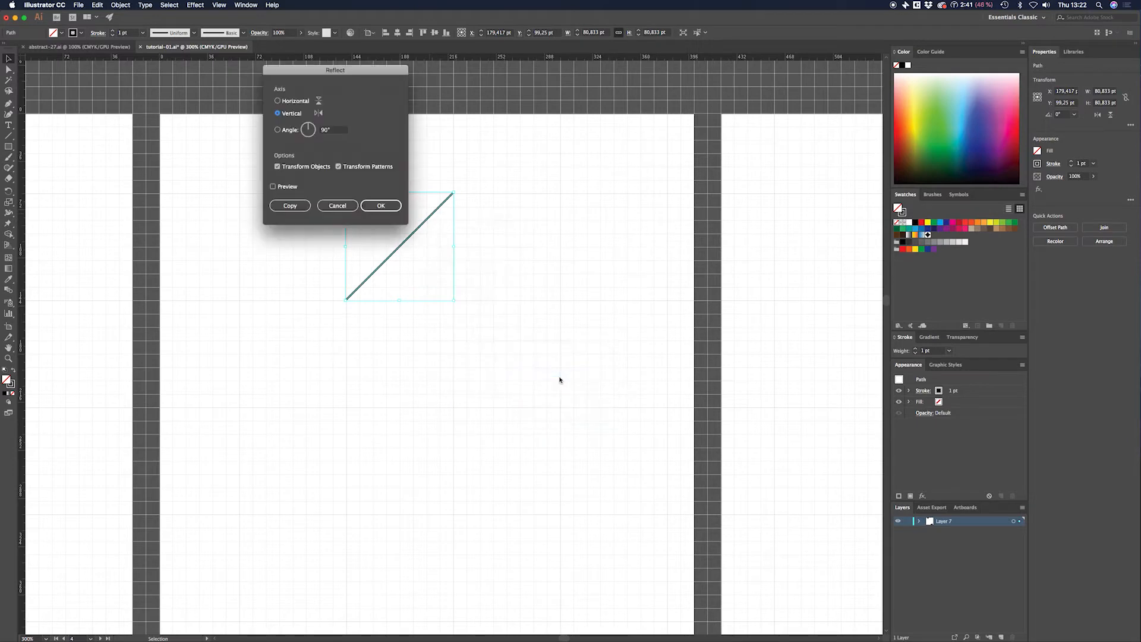
drag(364, 71, 618, 136)
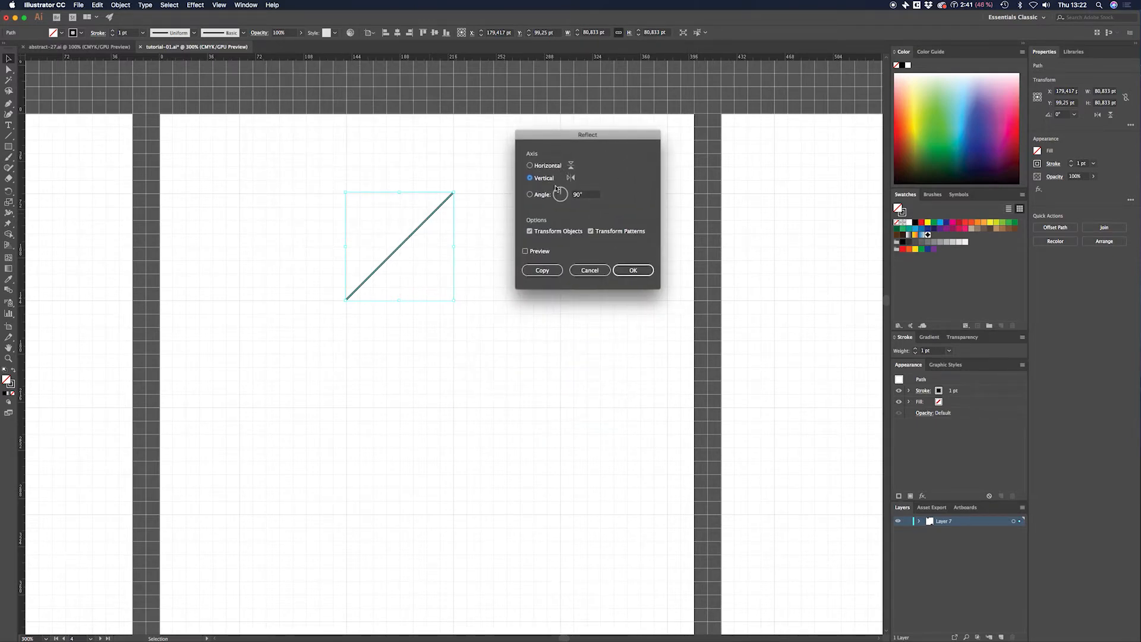
click(629, 267)
click(638, 271)
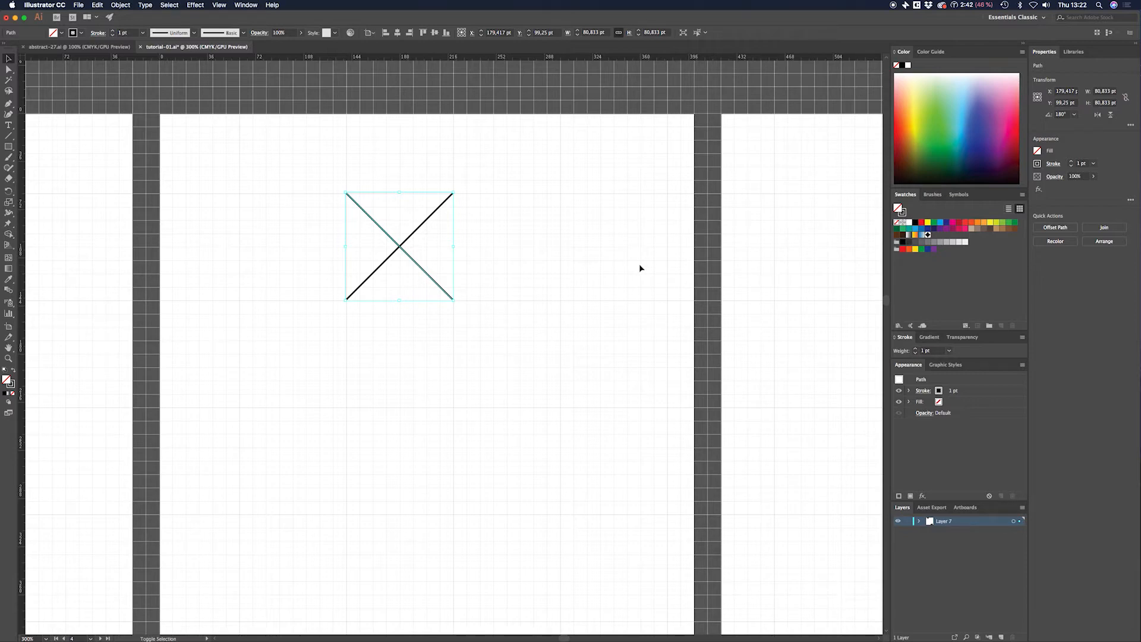
Move the reflected line 80 pt to the right so its upper end meets the original line's upper end in a peak
key(shift+Left)
key(shift+Right)
key(shift+Right)
key(shift+Right)
key(shift+Right)
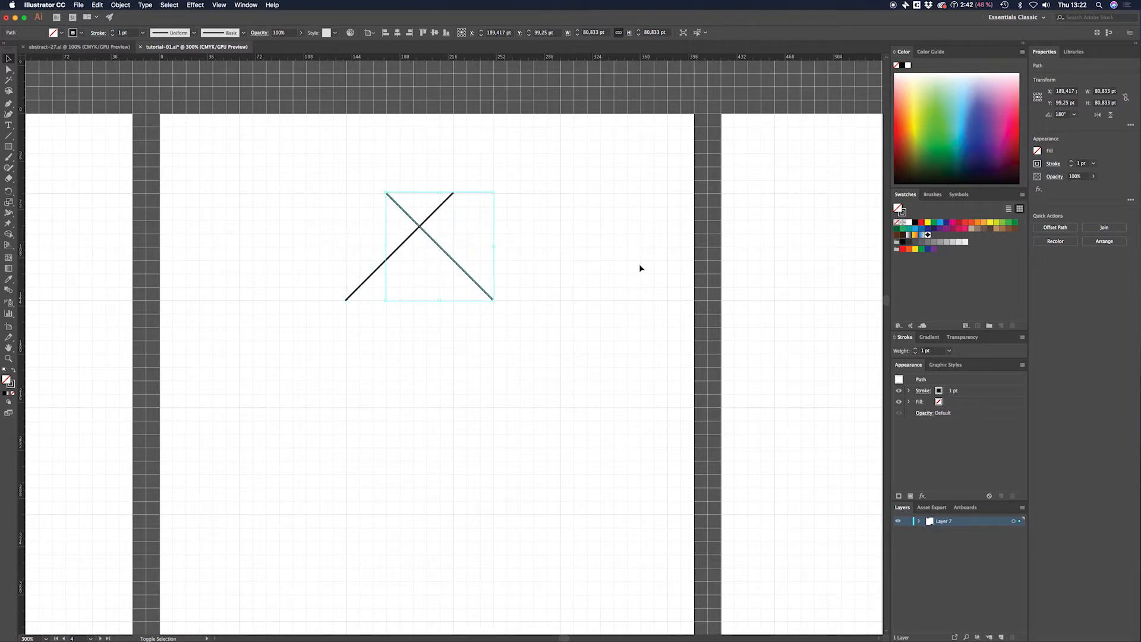
key(shift+Right)
key(shift+Right)
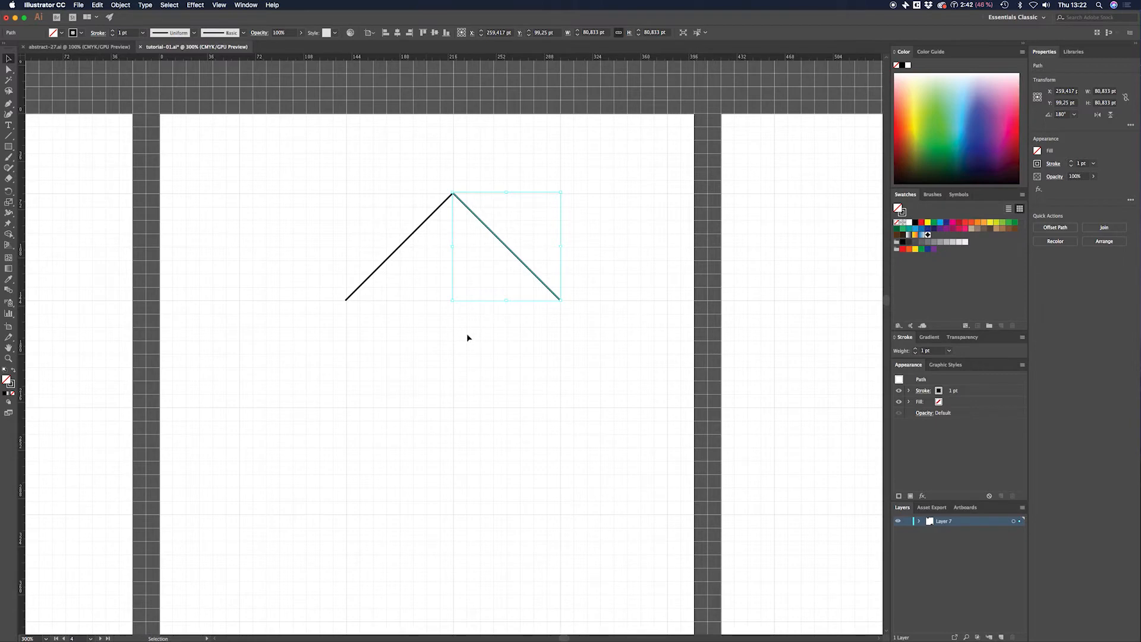
click(601, 337)
Group the two diagonal lines that form the peak
mouse_move(522, 325)
mouse_down()
mouse_move(561, 308)
mouse_move(524, 306)
mouse_up()
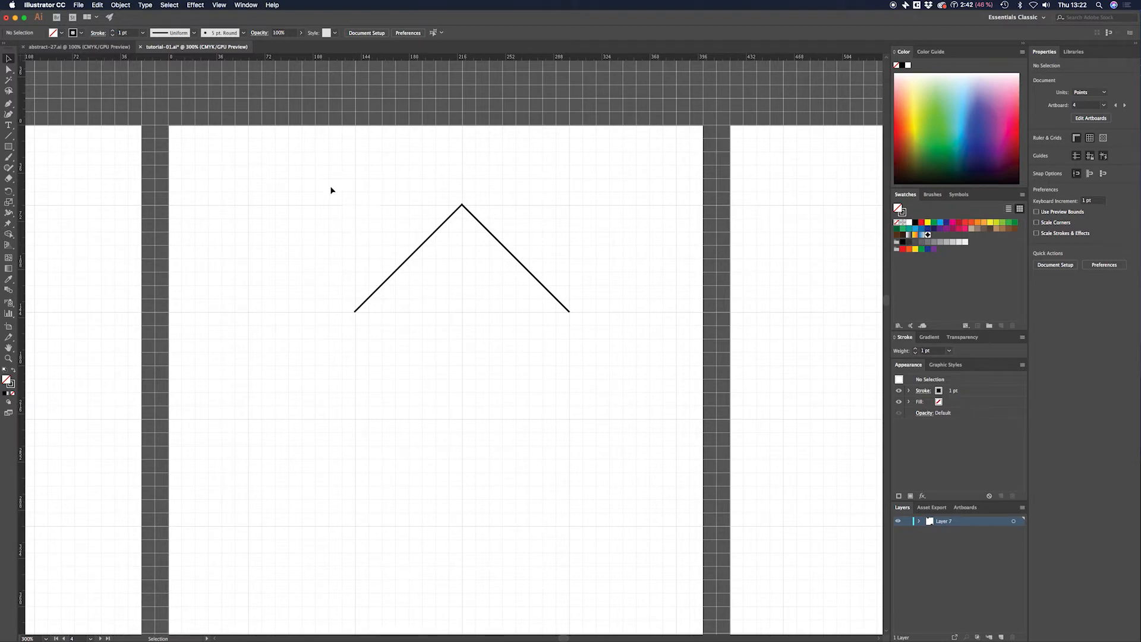
key(super+a)
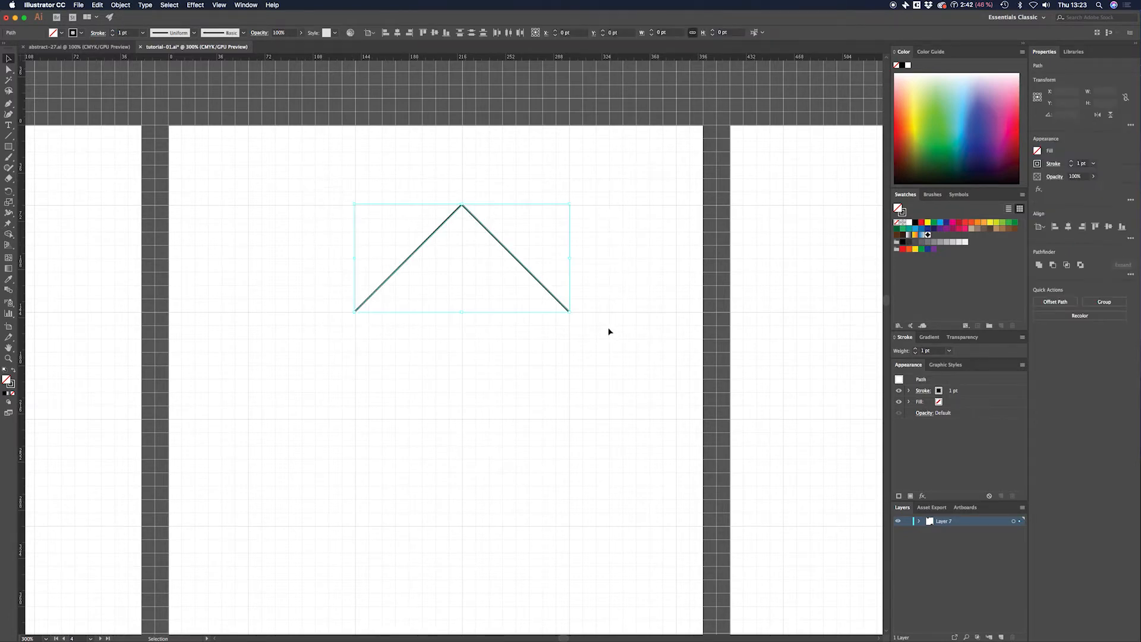
key(super+g)
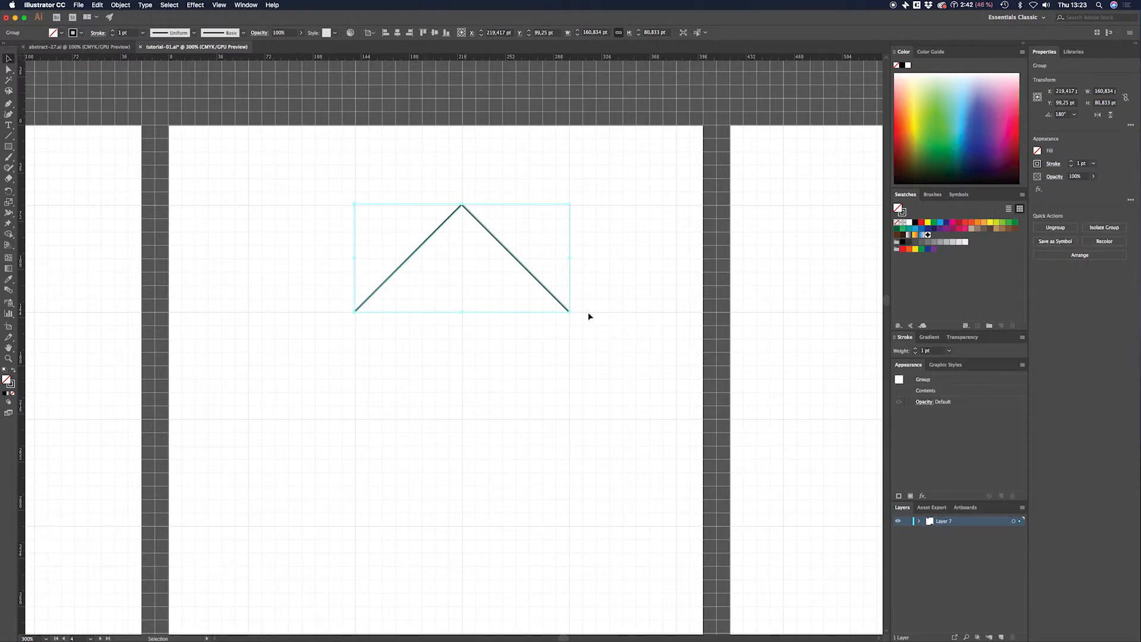
Blend the two grouped lines using Specified Steps spacing with 30 steps
click(9, 290)
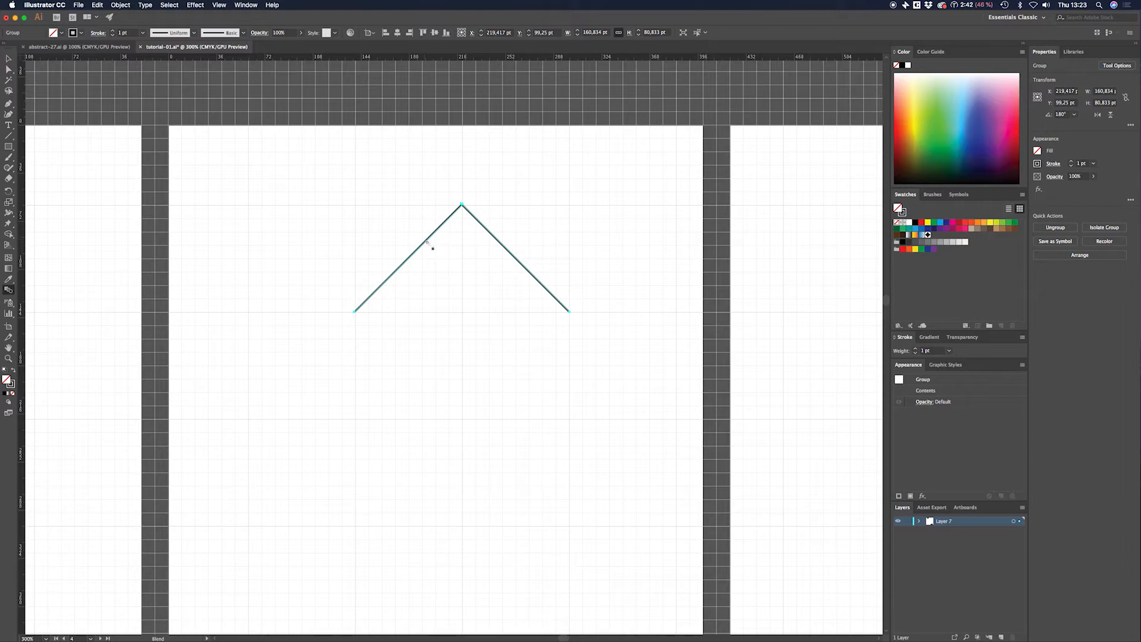
key(Return)
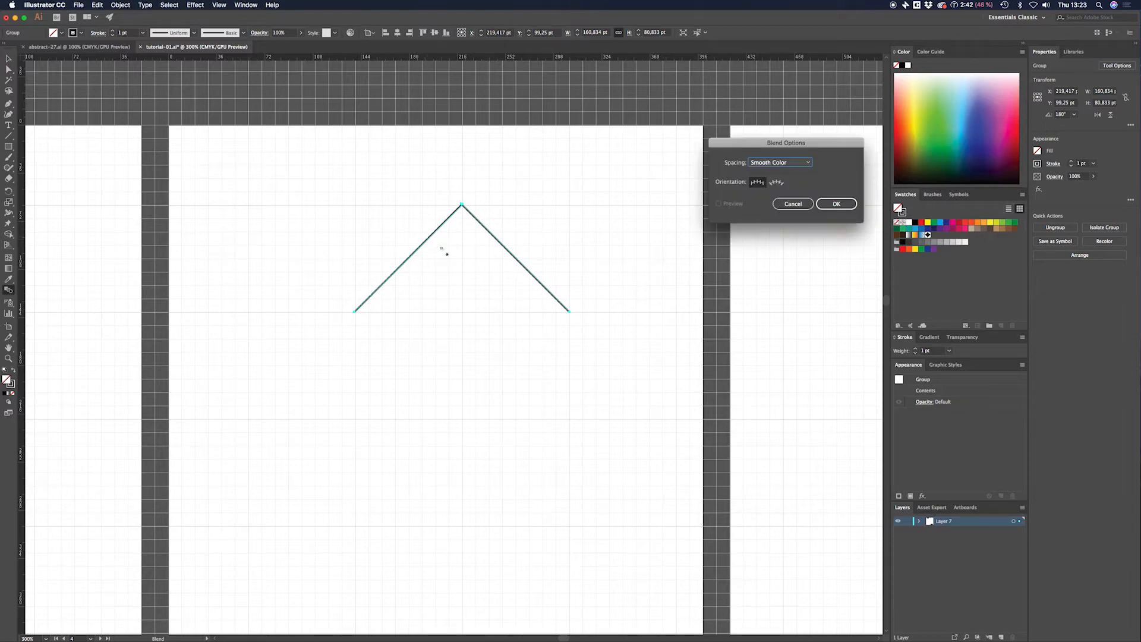
click(831, 205)
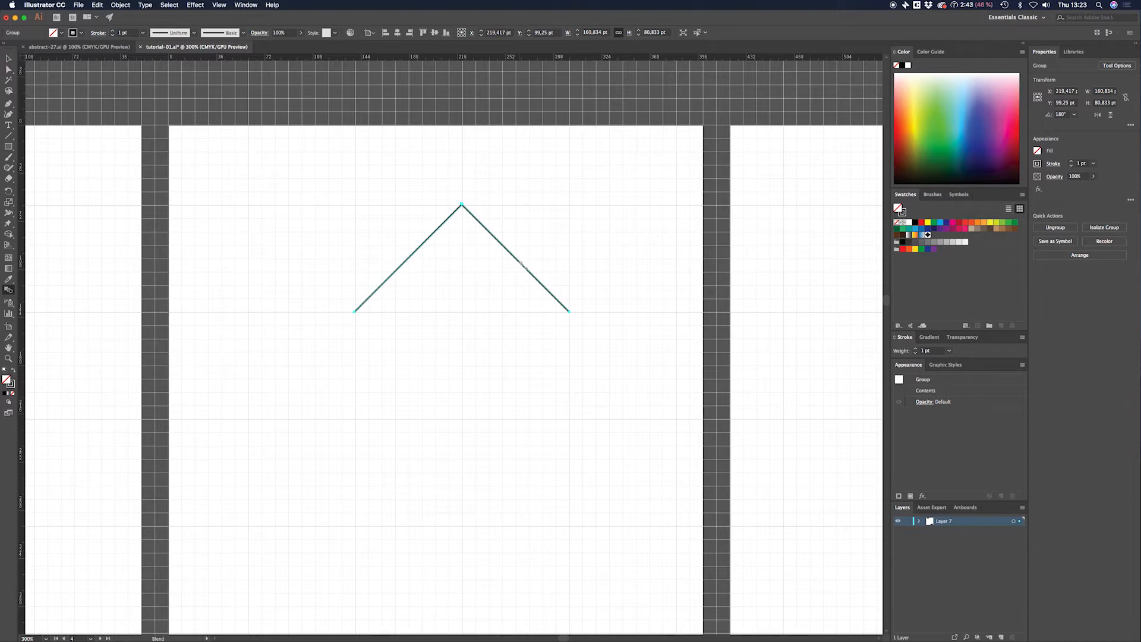
key(Return)
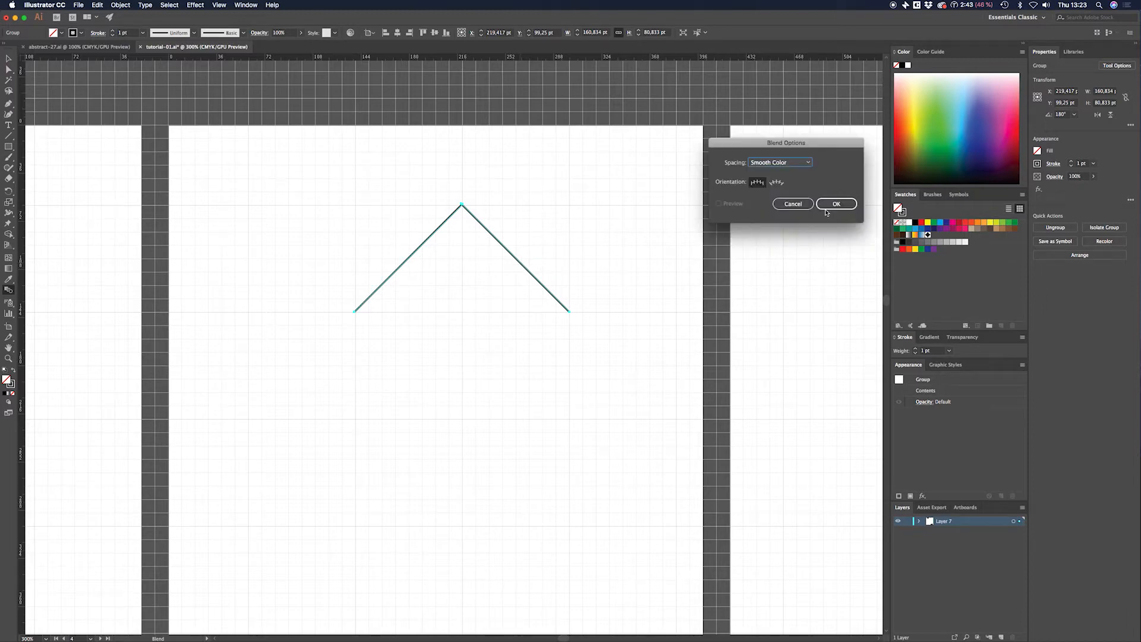
click(804, 164)
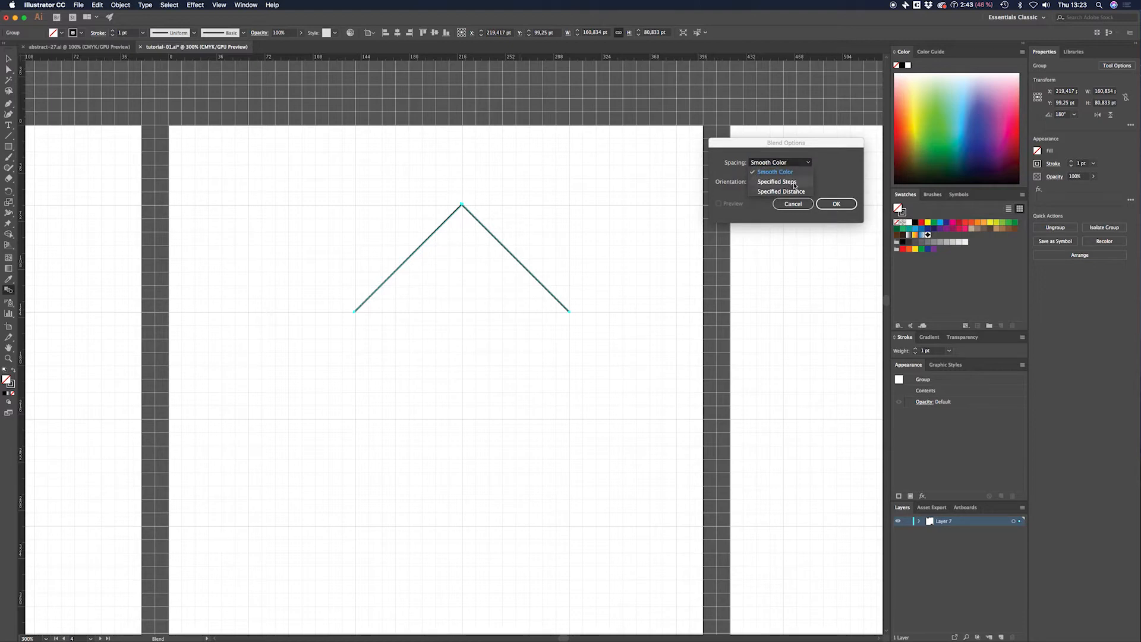
click(794, 183)
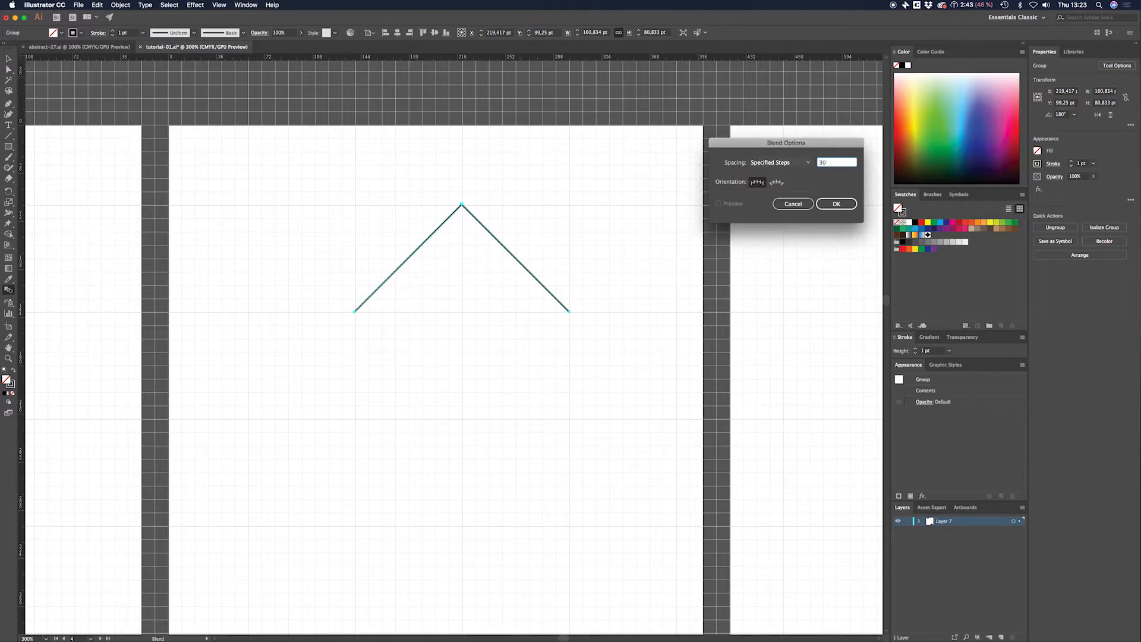
click(837, 204)
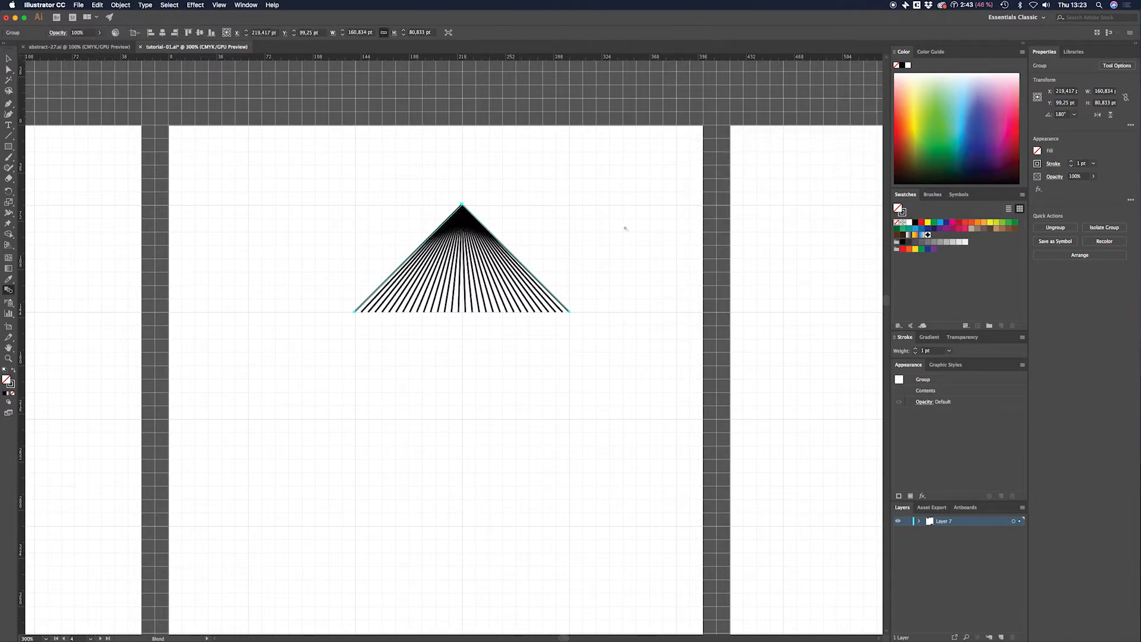
click(9, 58)
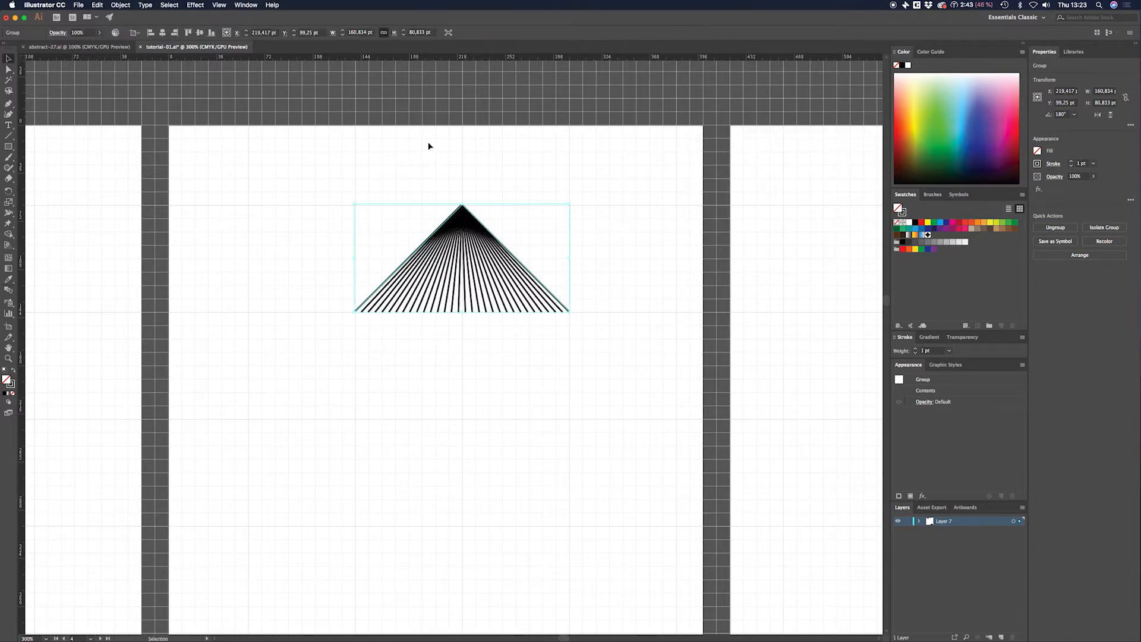
Paste a copy of the triangular line fan in front of the original and rotate the copy 180°
click(547, 182)
mouse_move(587, 185)
mouse_down()
mouse_move(568, 166)
mouse_move(593, 173)
mouse_up()
drag(631, 254, 640, 242)
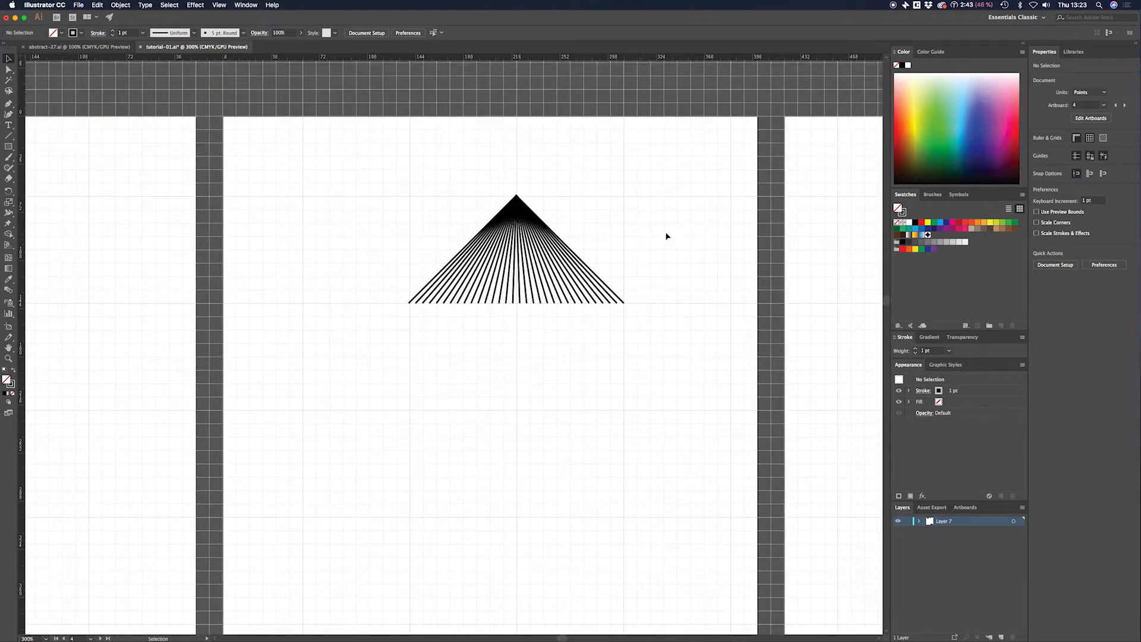
key(super+a)
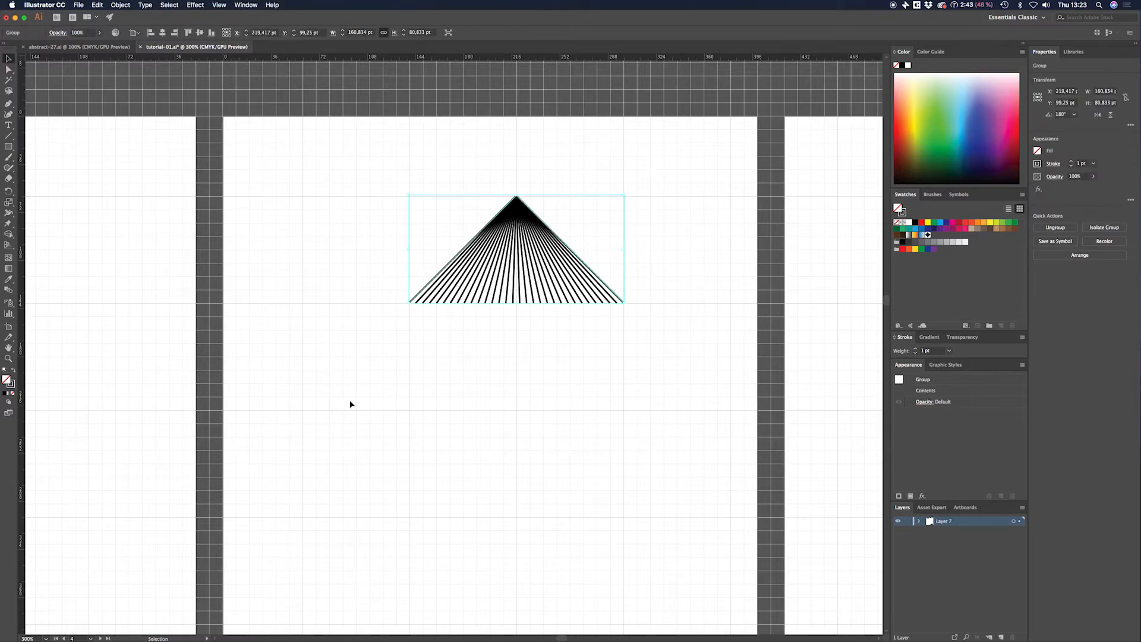
key(a)
key(v)
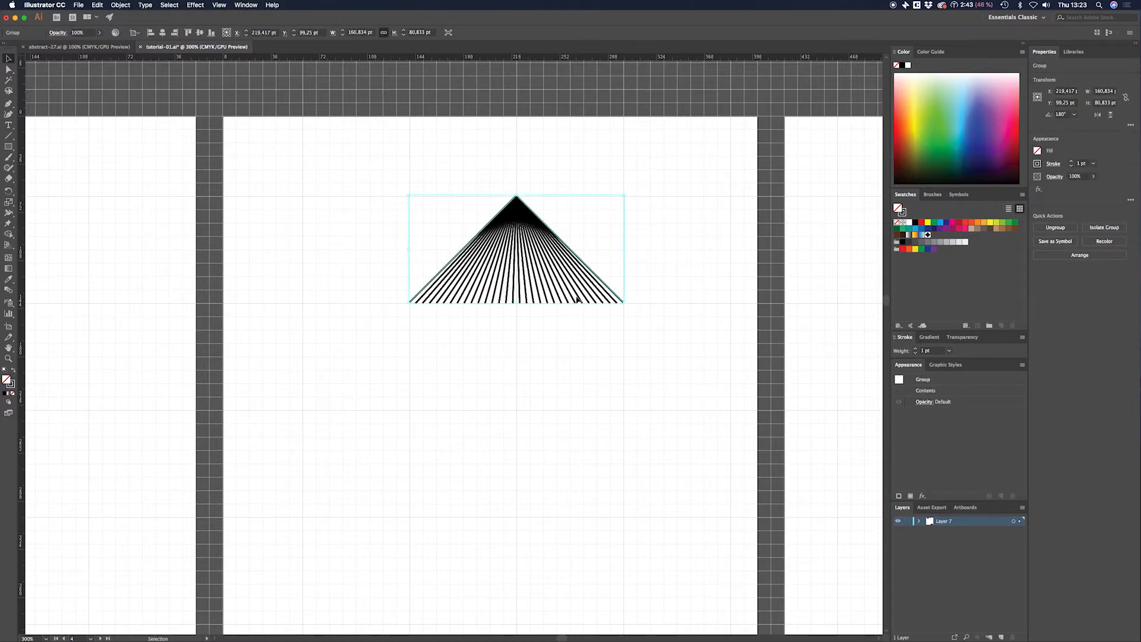
drag(627, 194, 311, 386)
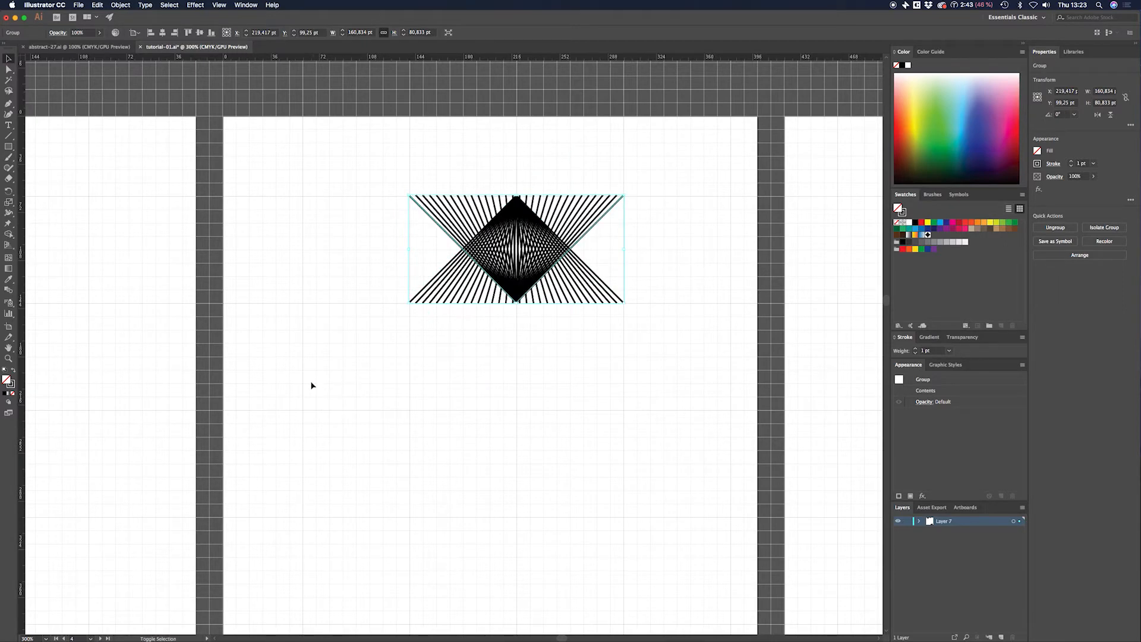
Move the rotated fan 80 pt down so the two fans meet at their bases as a diamond
key(shift+Down)
key(shift+Down)
key(shift+Down)
key(shift+Down)
key(shift+Down)
key(shift+Down)
key(shift+Down)
key(shift+Down)
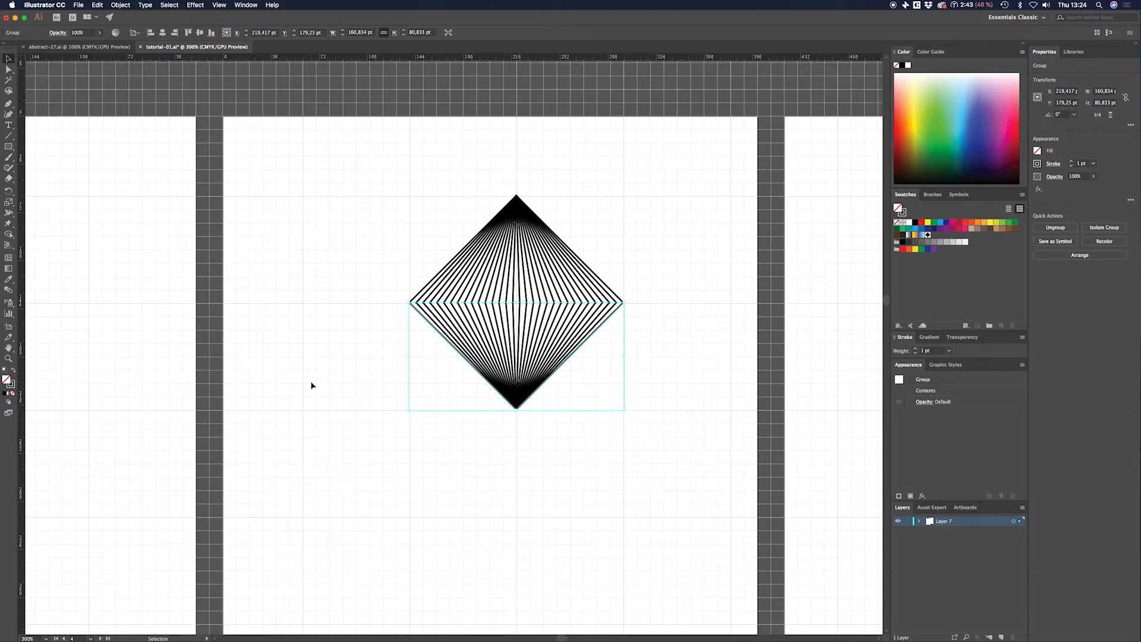
click(724, 200)
mouse_move(644, 224)
mouse_down()
mouse_move(612, 232)
mouse_move(642, 219)
mouse_up()
drag(671, 161, 341, 523)
click(678, 249)
drag(635, 210, 650, 190)
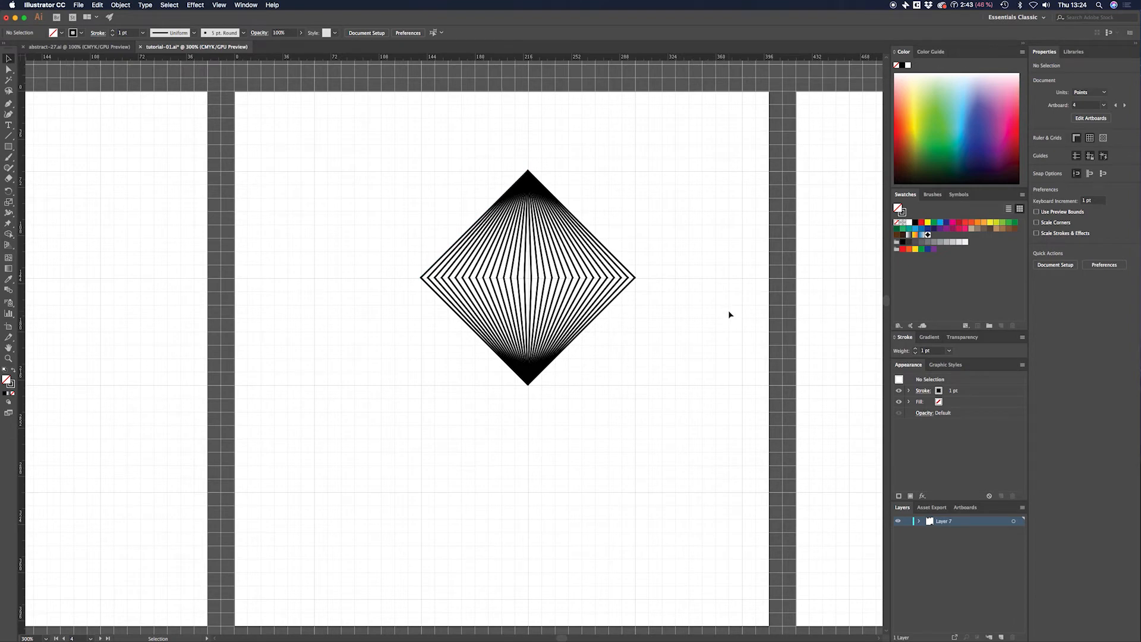
mouse_move(698, 266)
mouse_down()
mouse_move(703, 252)
mouse_move(696, 260)
mouse_up()
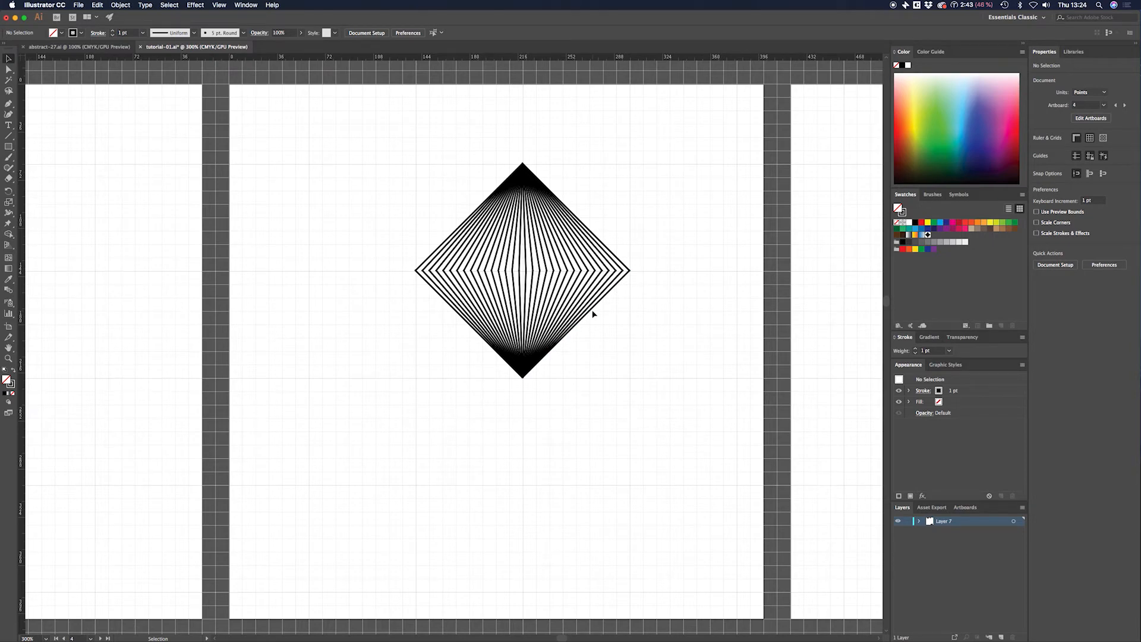
Paste a copy of both diamond halves in front and rotate the copy 90° to form a crossed line mesh
drag(518, 274, 377, 419)
key(a)
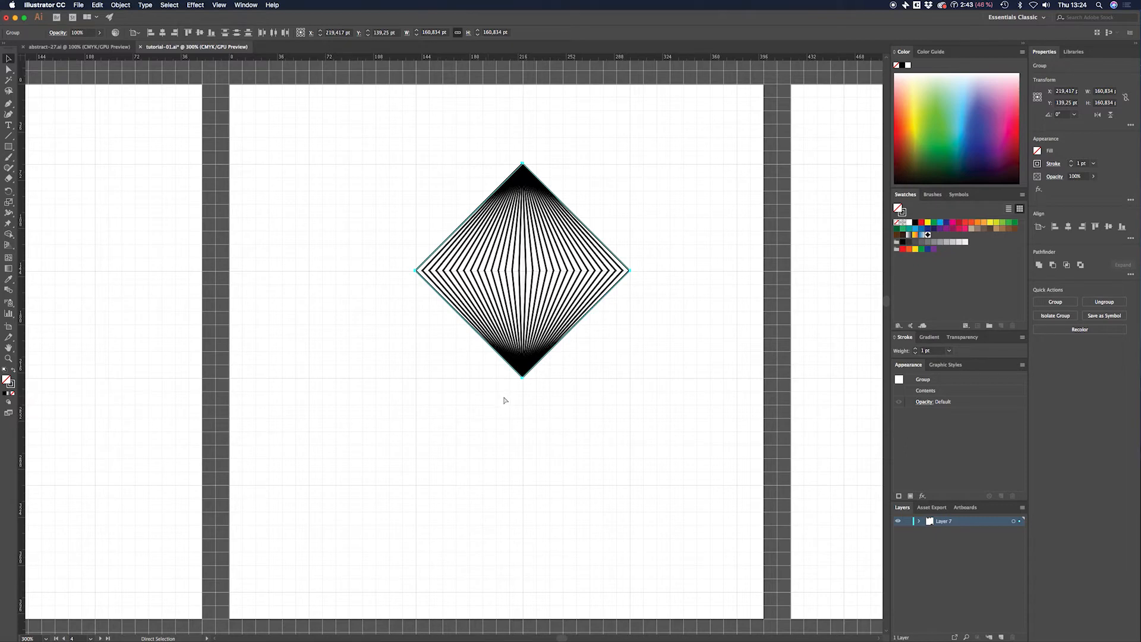
key(v)
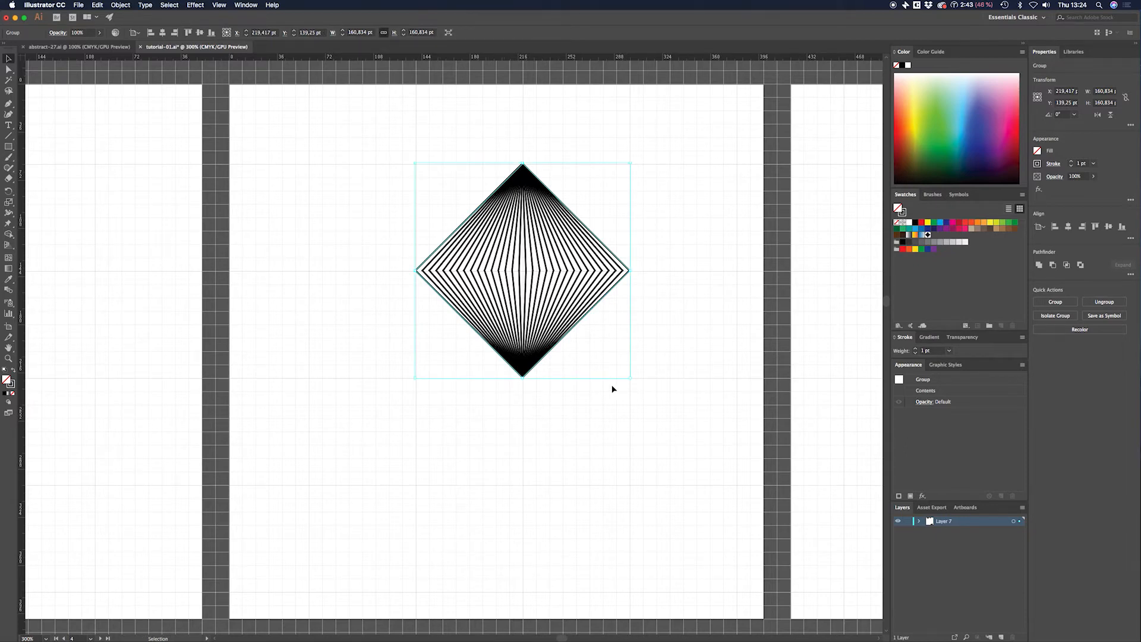
click(699, 242)
click(600, 241)
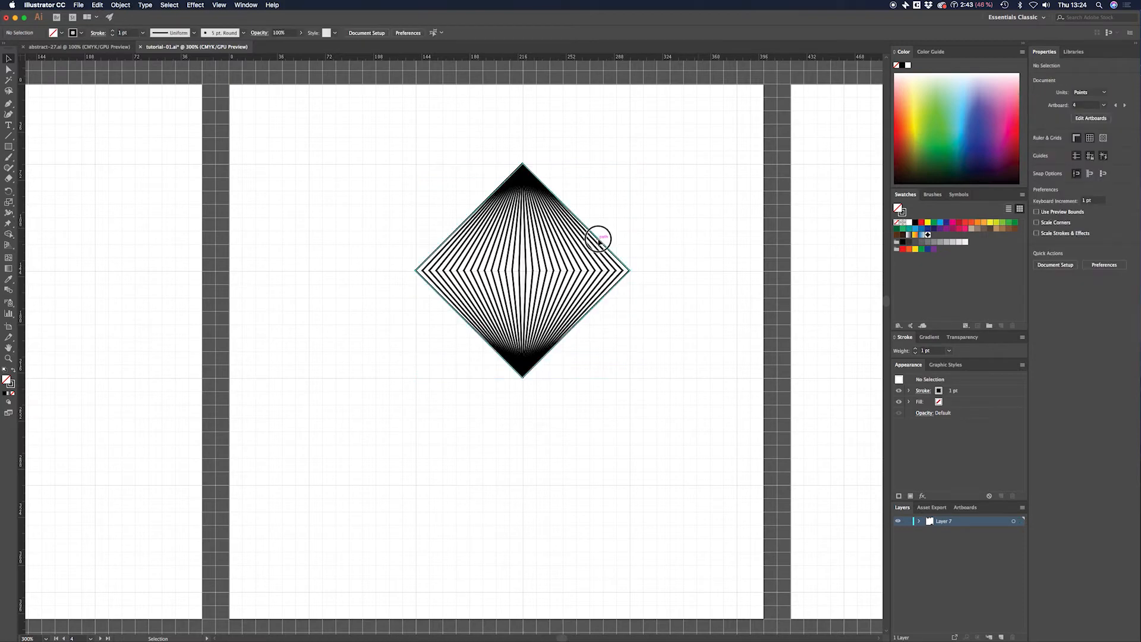
key(a)
key(v)
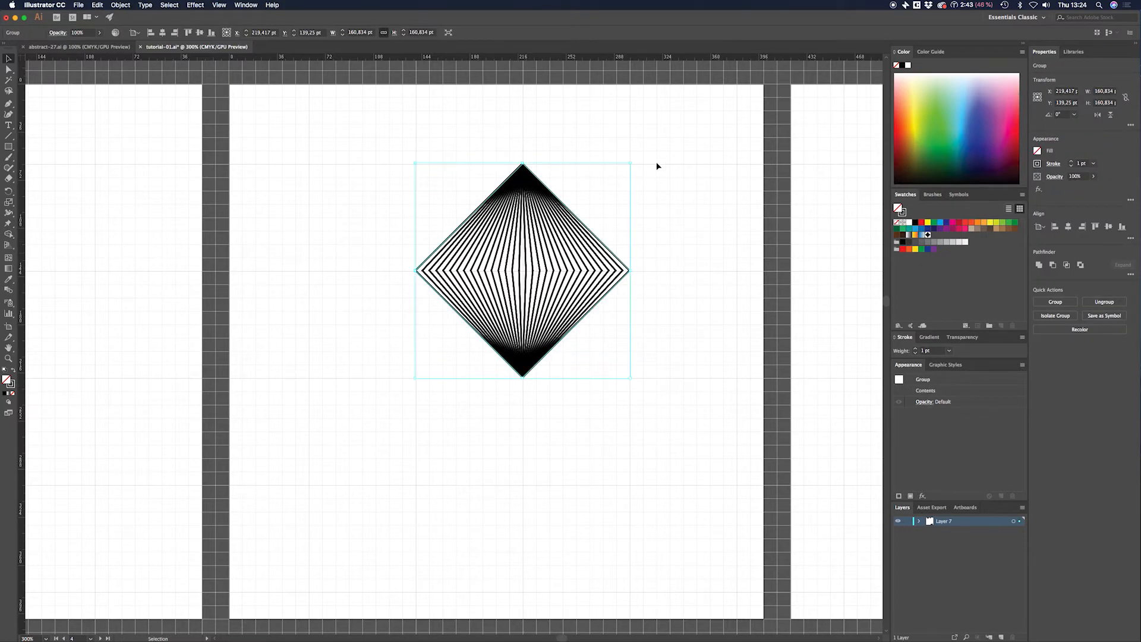
drag(632, 159, 657, 383)
click(434, 156)
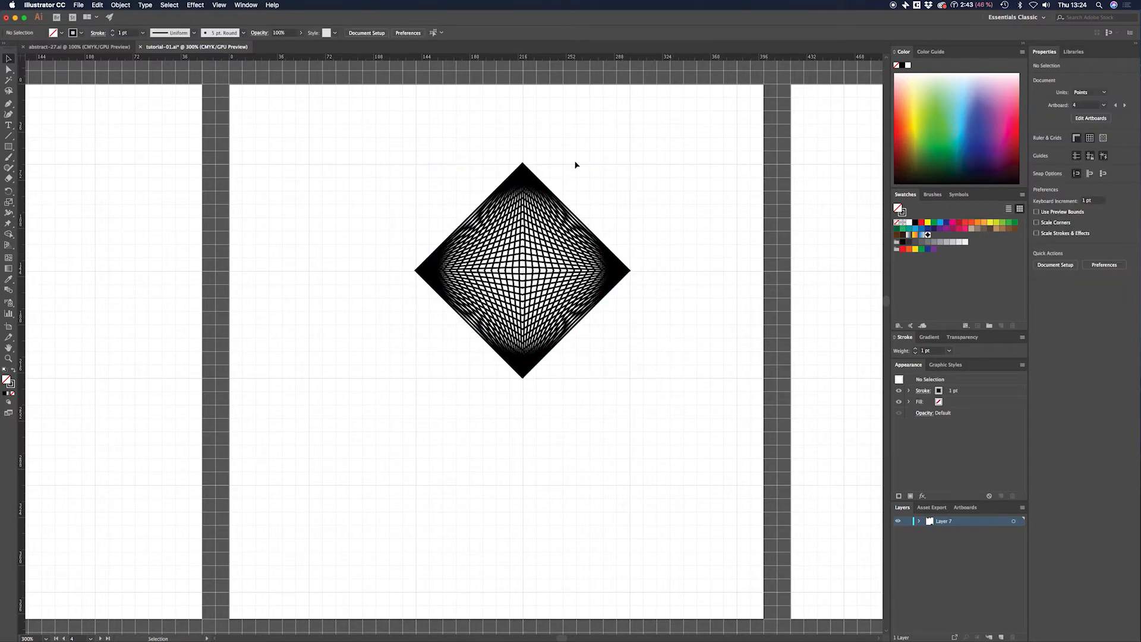
scroll(654, 212, left, 2)
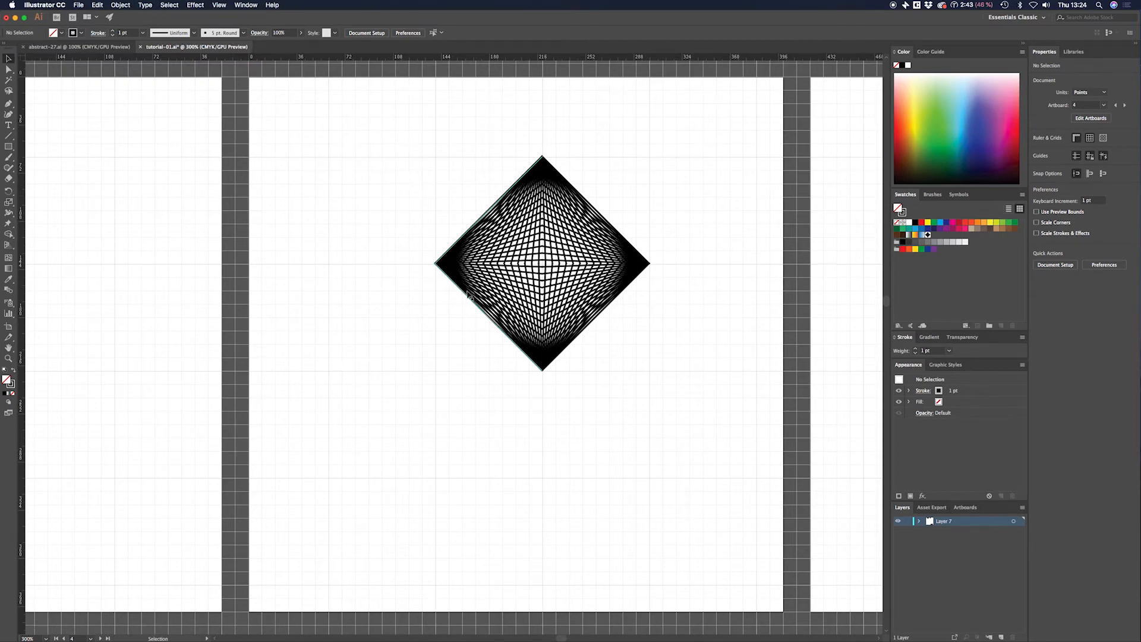
drag(695, 203, 670, 239)
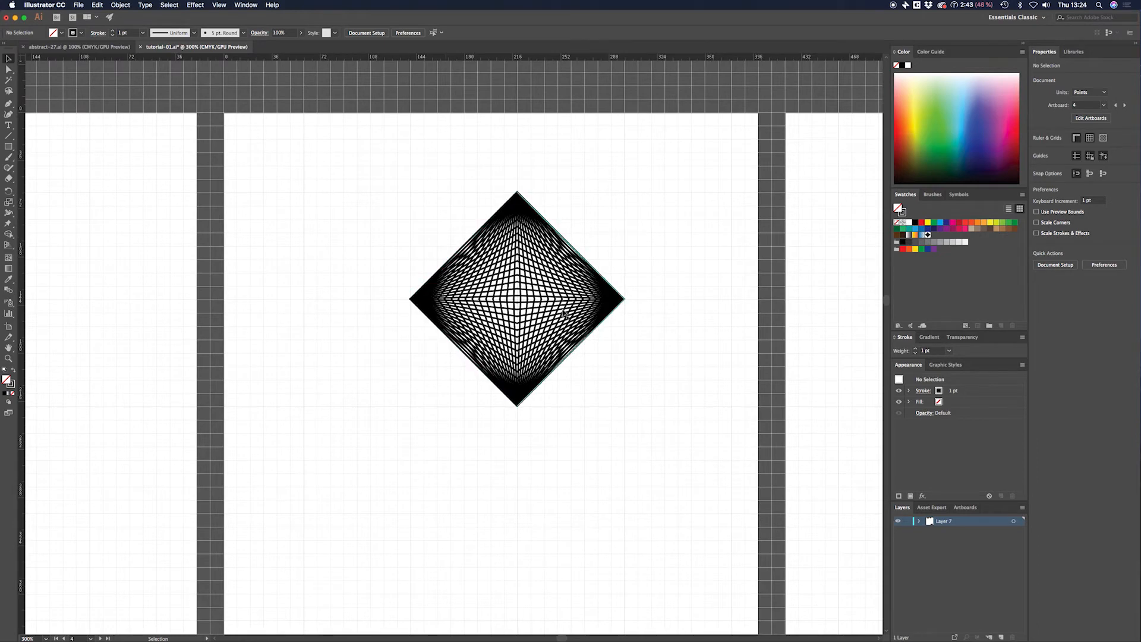
drag(645, 278, 643, 227)
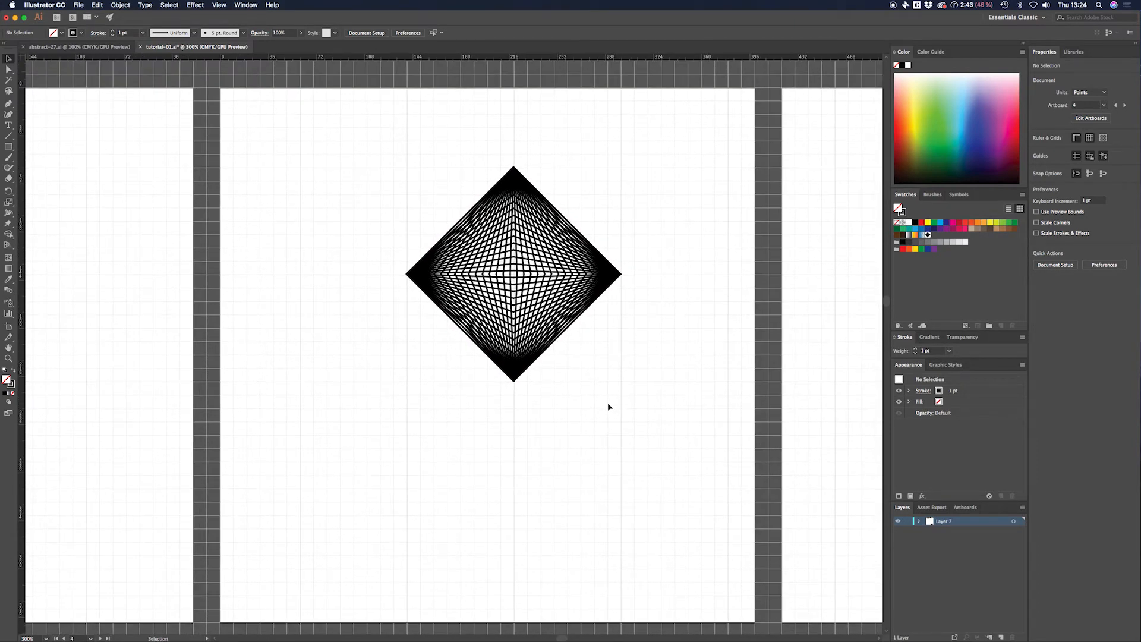
key(space)
drag(656, 145, 394, 454)
drag(394, 454, 426, 432)
click(637, 147)
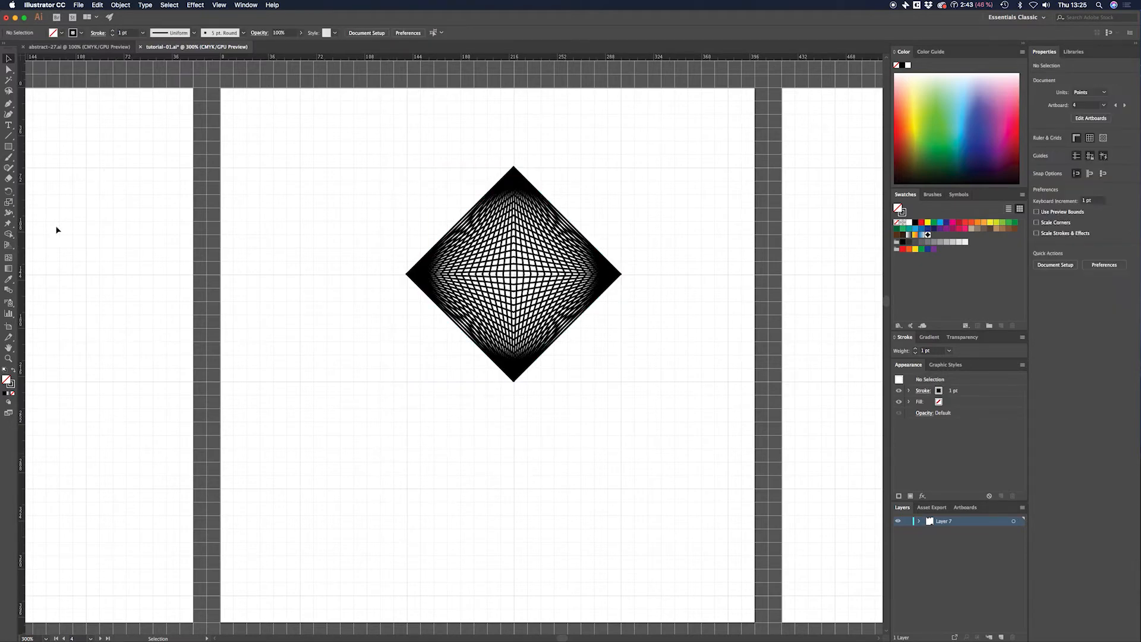
Draw a square about 78 pt wide over the centre of the mesh diamond and rotate it 45°
click(9, 146)
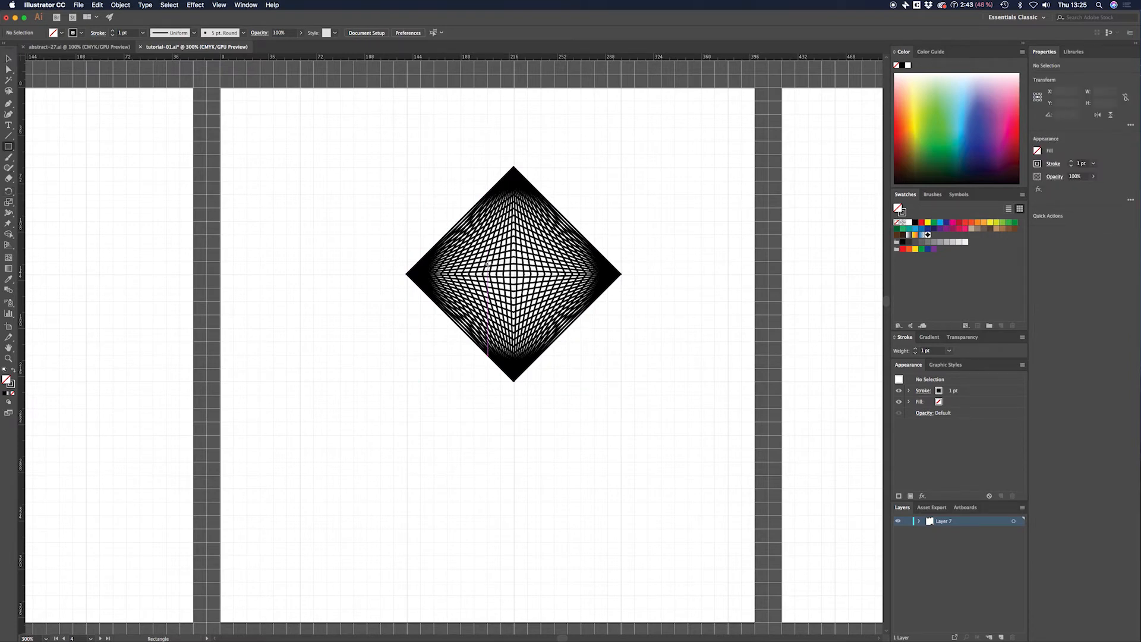
drag(478, 232, 567, 319)
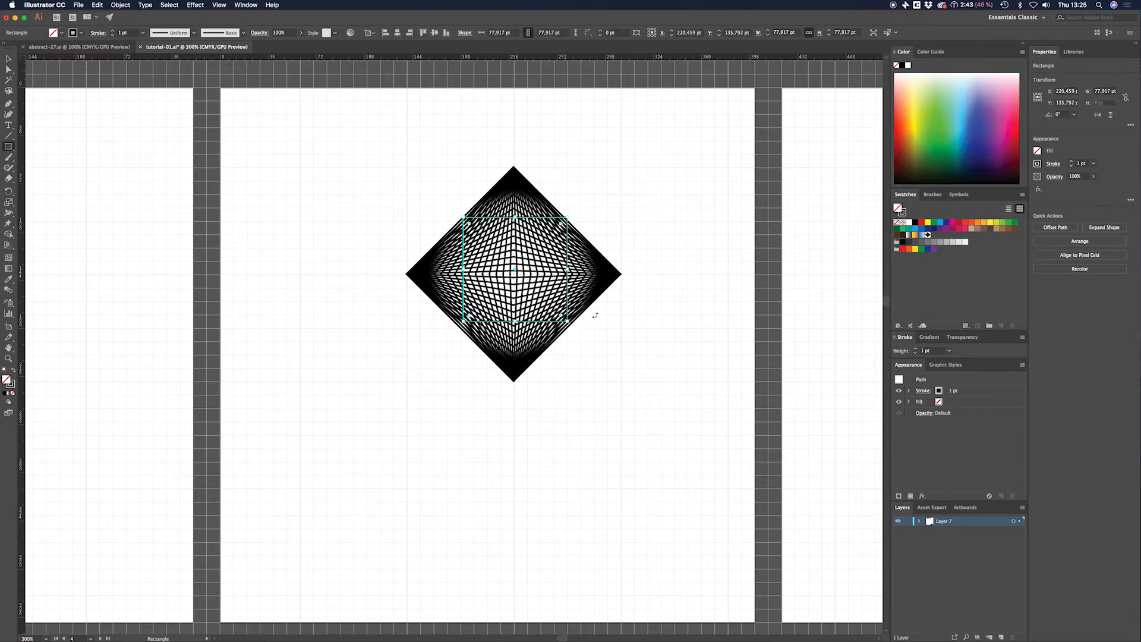
key(v)
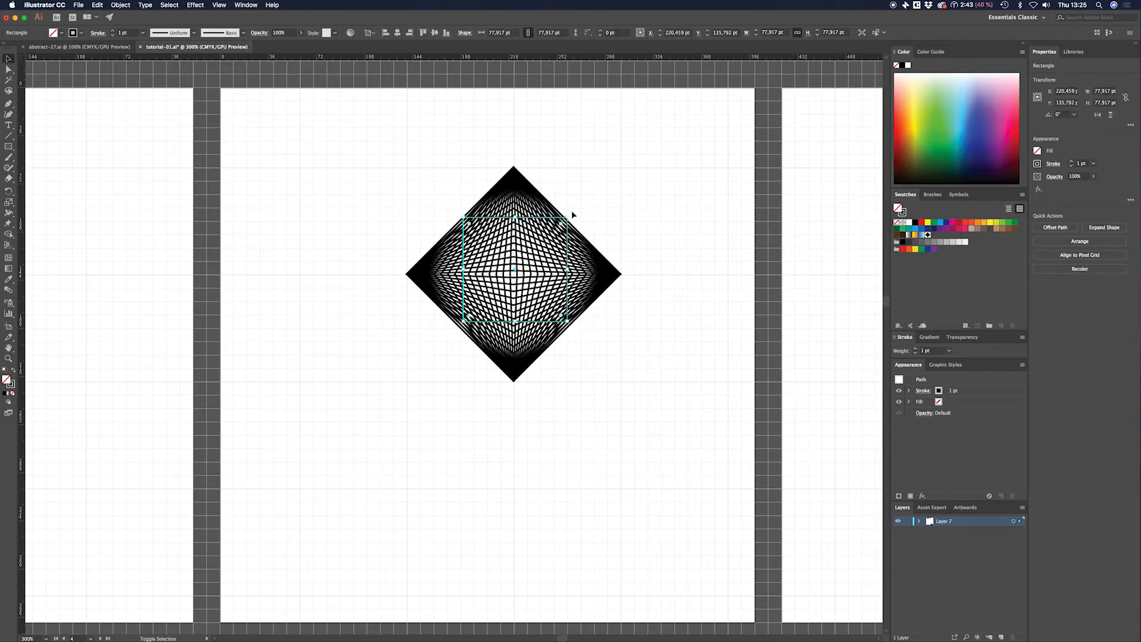
drag(570, 214, 617, 273)
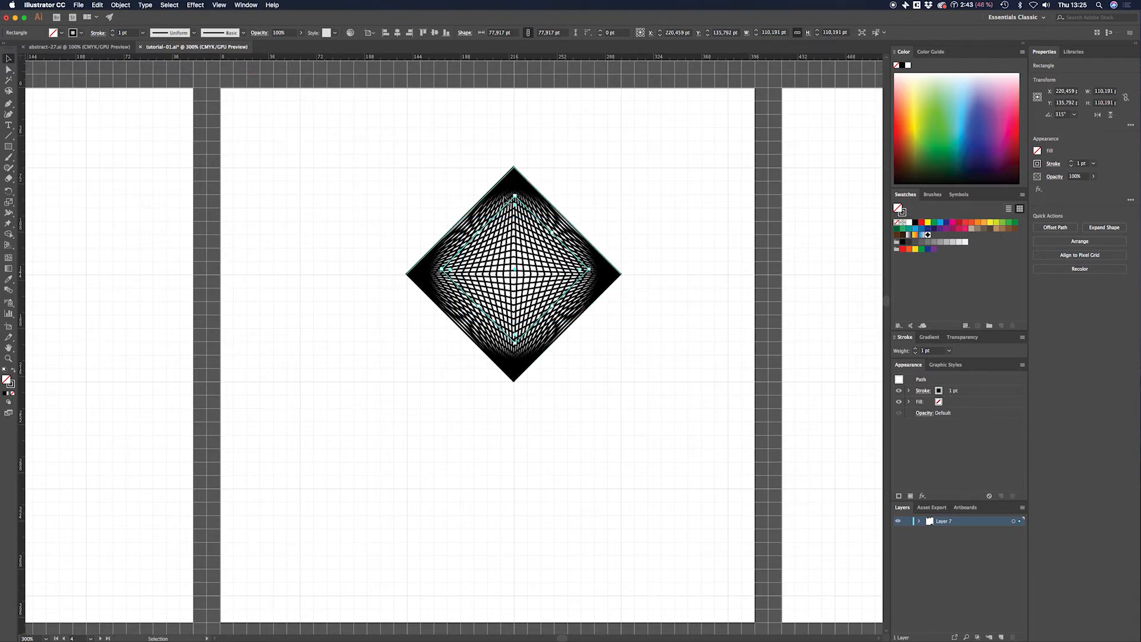
click(660, 170)
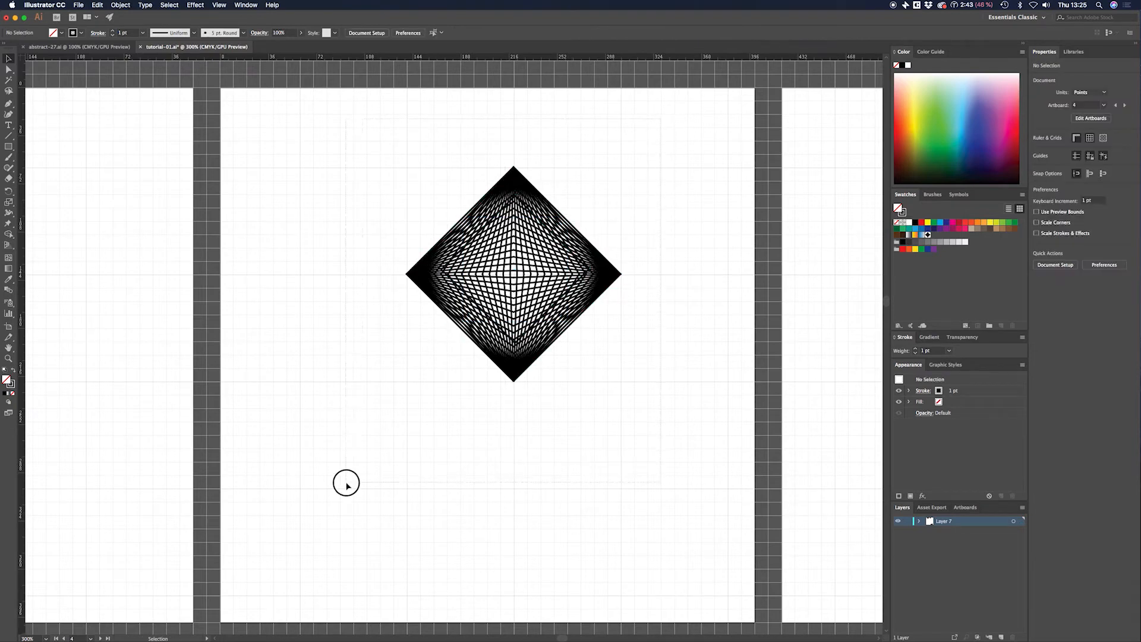
Warp the whole line mesh into the rotated square with Envelope Distort, Make with Top Object
key(super+a)
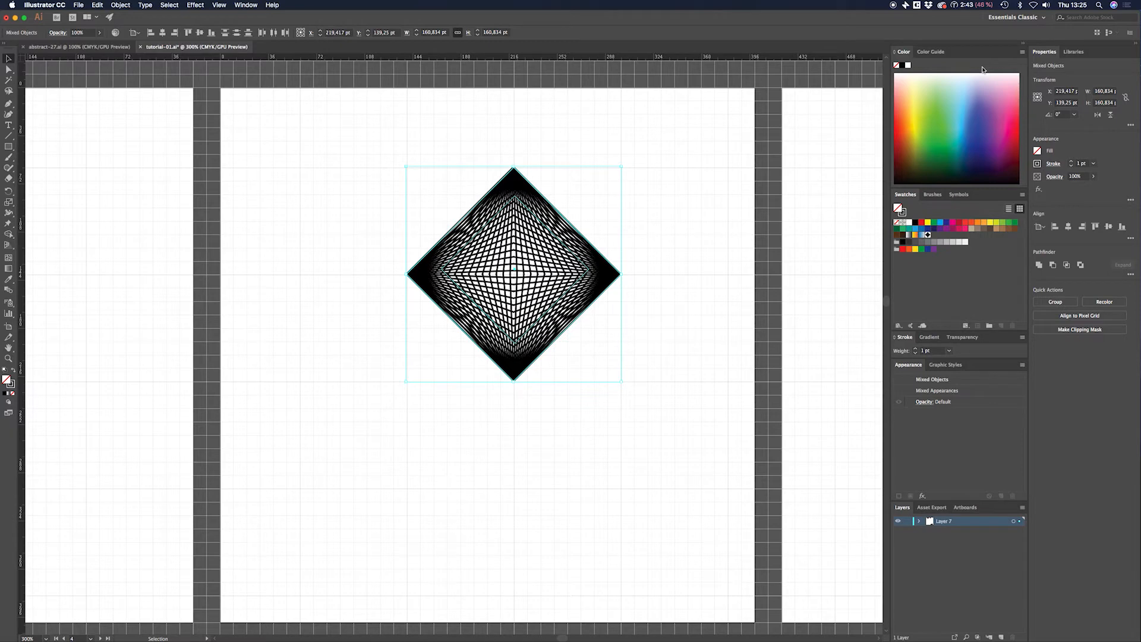
click(120, 4)
mouse_move(141, 230)
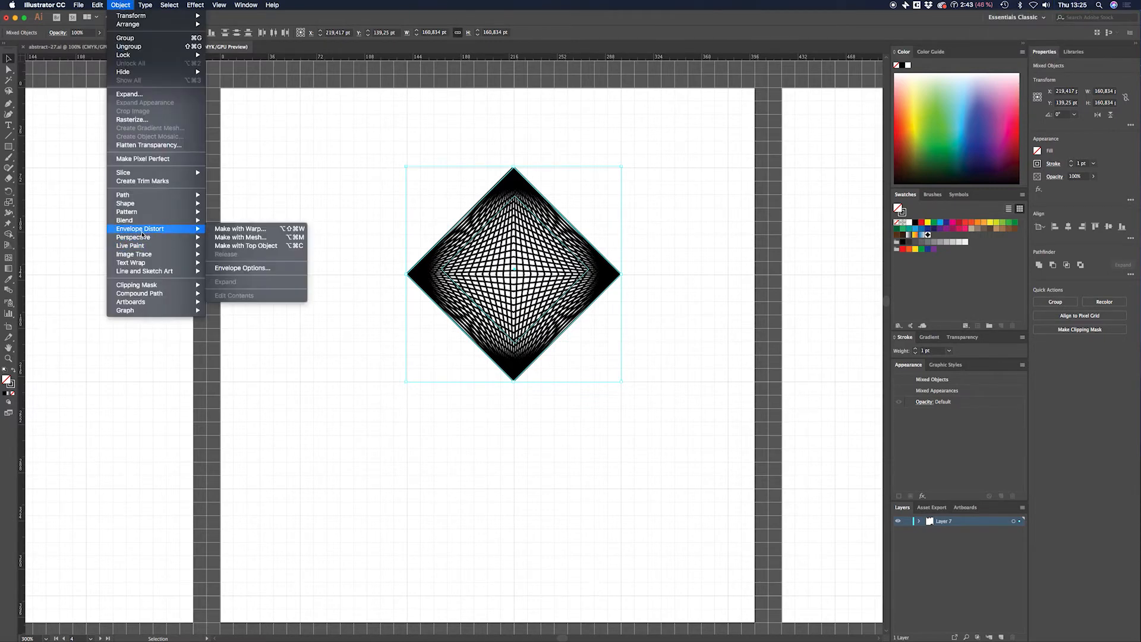
click(248, 247)
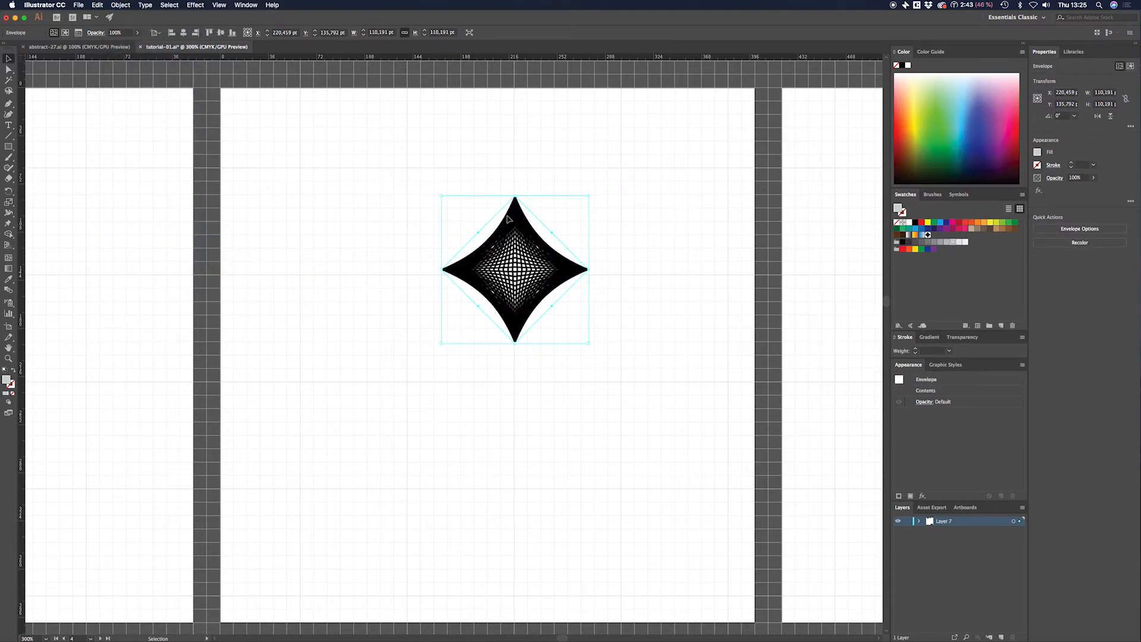
Enlarge the enveloped star proportionally to about 257 pt wide and reposition it near the middle of the artboard
drag(589, 195, 670, 139)
drag(523, 230, 489, 308)
mouse_move(612, 213)
mouse_down()
mouse_move(637, 191)
mouse_move(627, 206)
mouse_up()
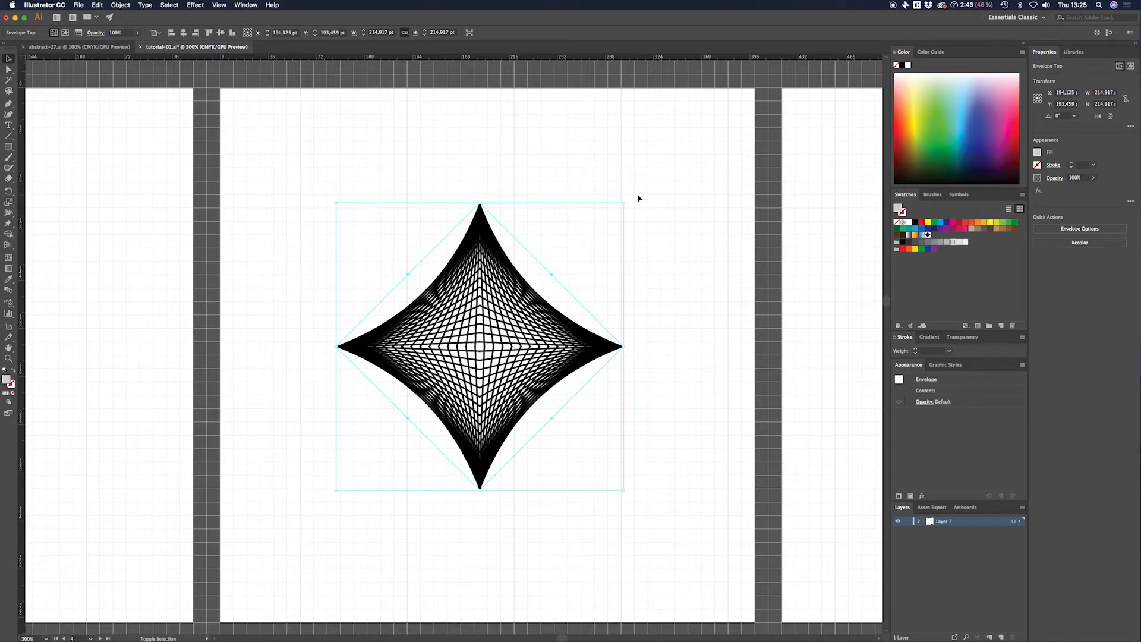
mouse_move(622, 204)
mouse_down()
mouse_move(656, 172)
mouse_move(631, 196)
mouse_up()
drag(563, 310, 589, 301)
drag(654, 187, 674, 167)
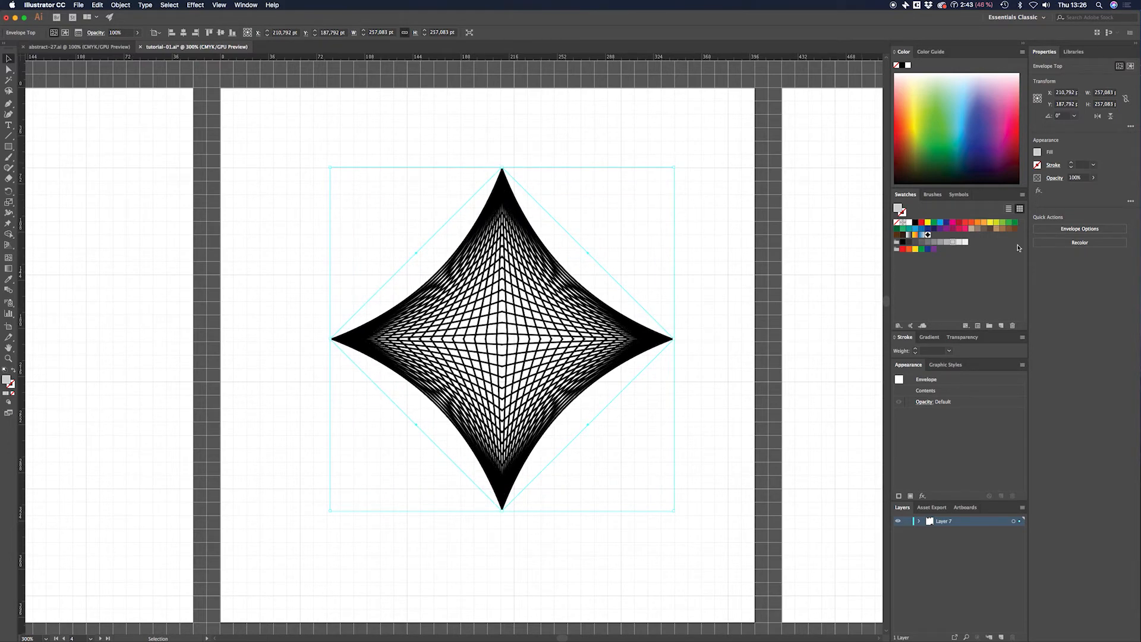
Flatten the star's transparency using the Medium Resolution preset with Convert All Strokes to Outlines enabled
click(120, 5)
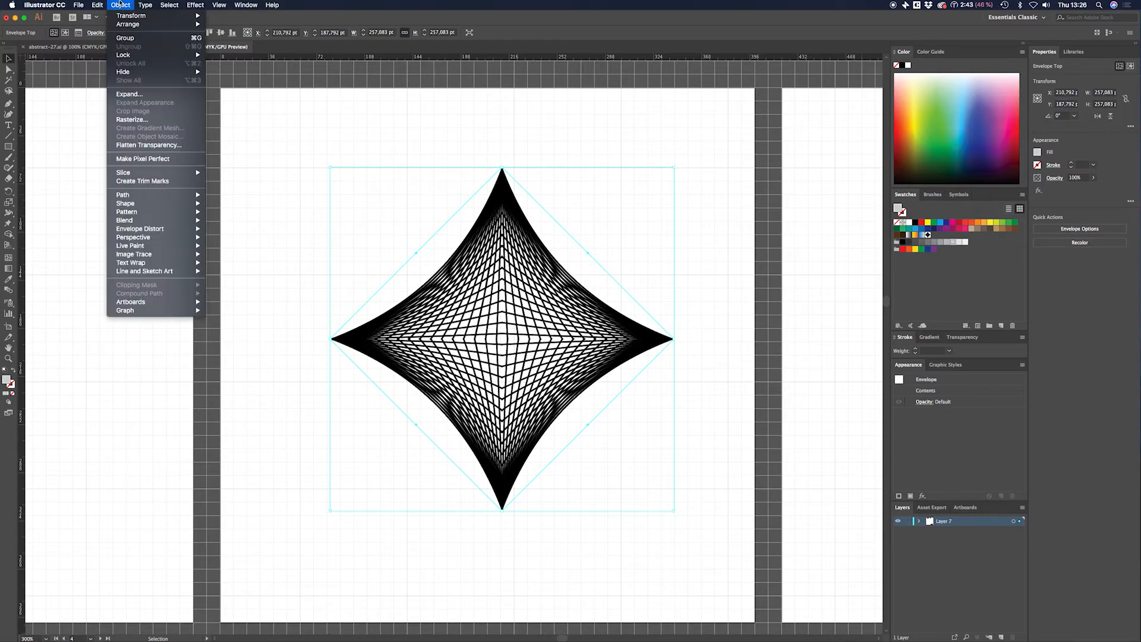
click(149, 145)
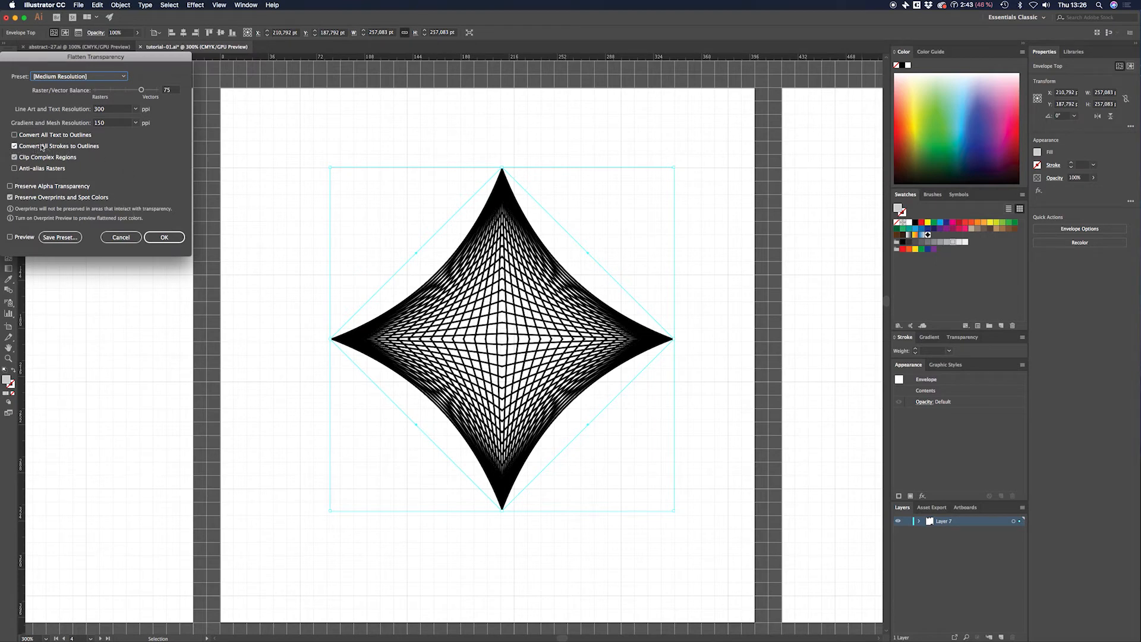
click(165, 238)
click(165, 237)
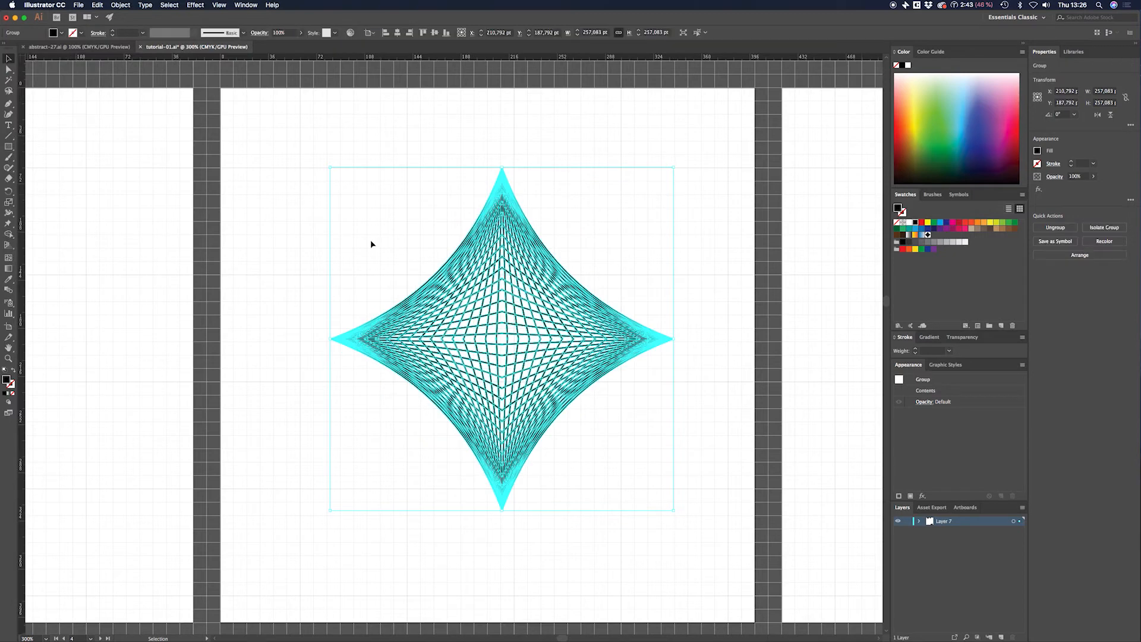
Merge all outlined pieces of the star into one shape with Pathfinder Unite and deselect it
scroll(580, 178, right, 5)
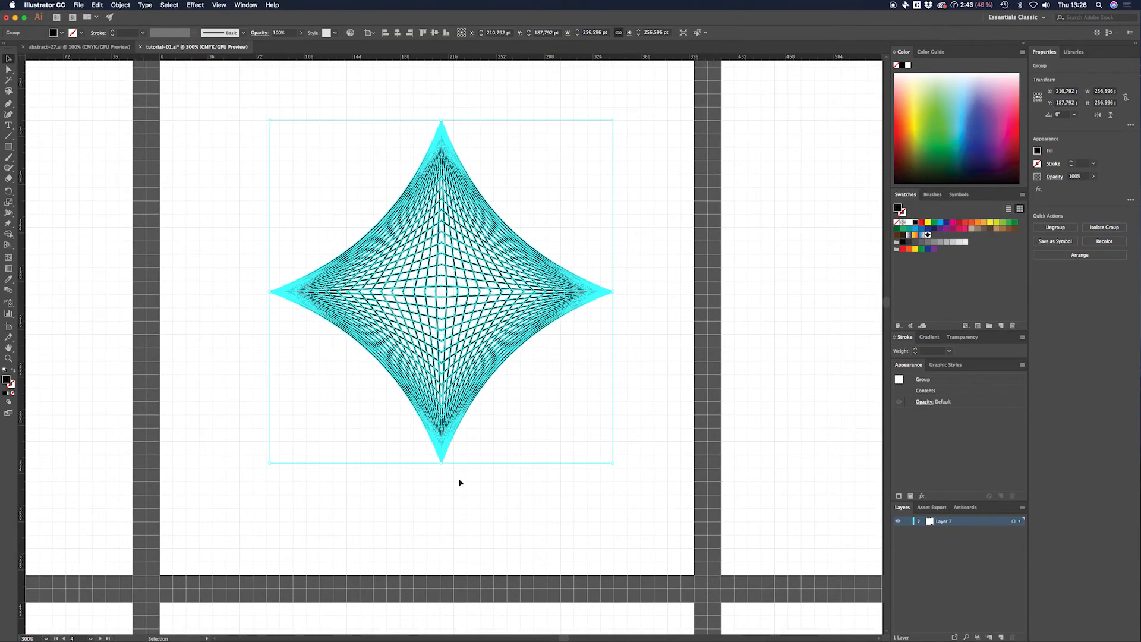
scroll(600, 220, right, 2)
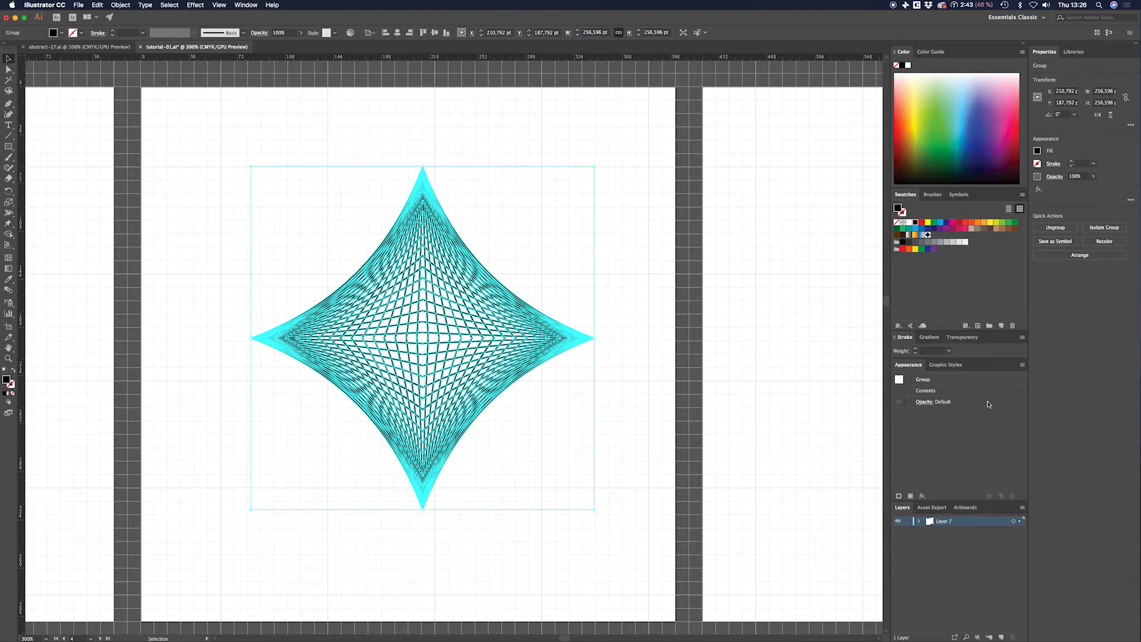
click(246, 6)
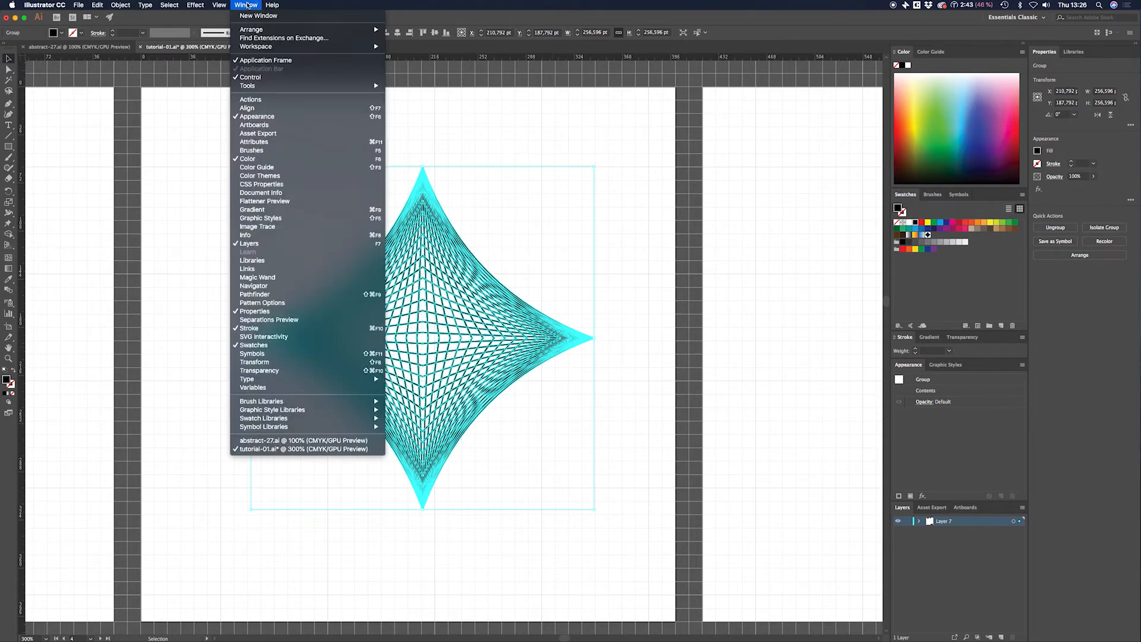
click(253, 295)
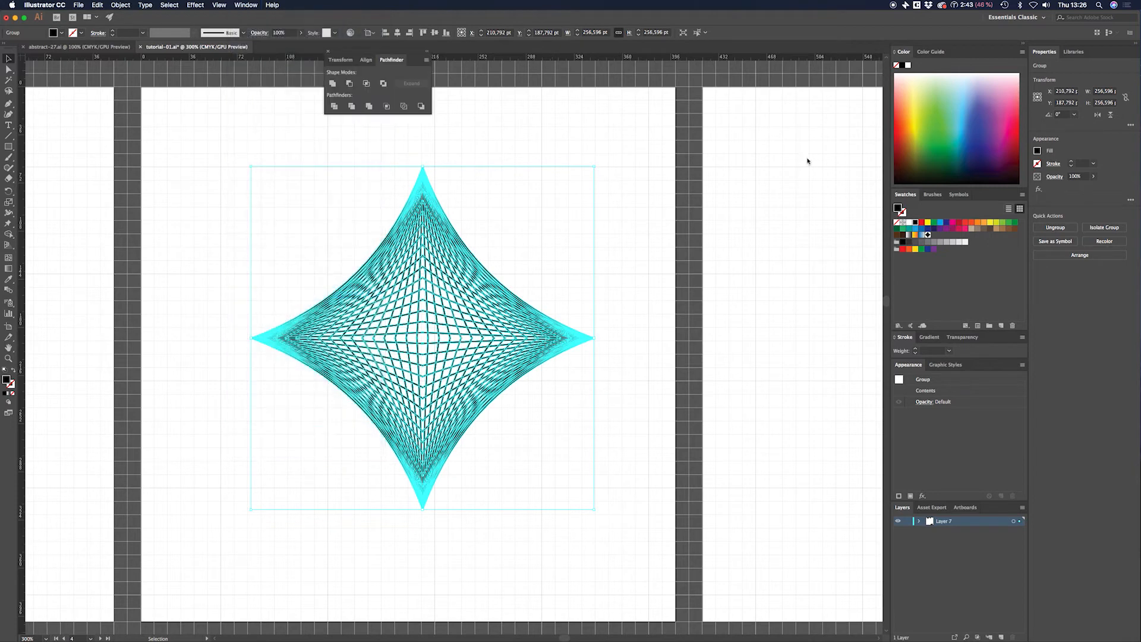
drag(392, 55, 836, 60)
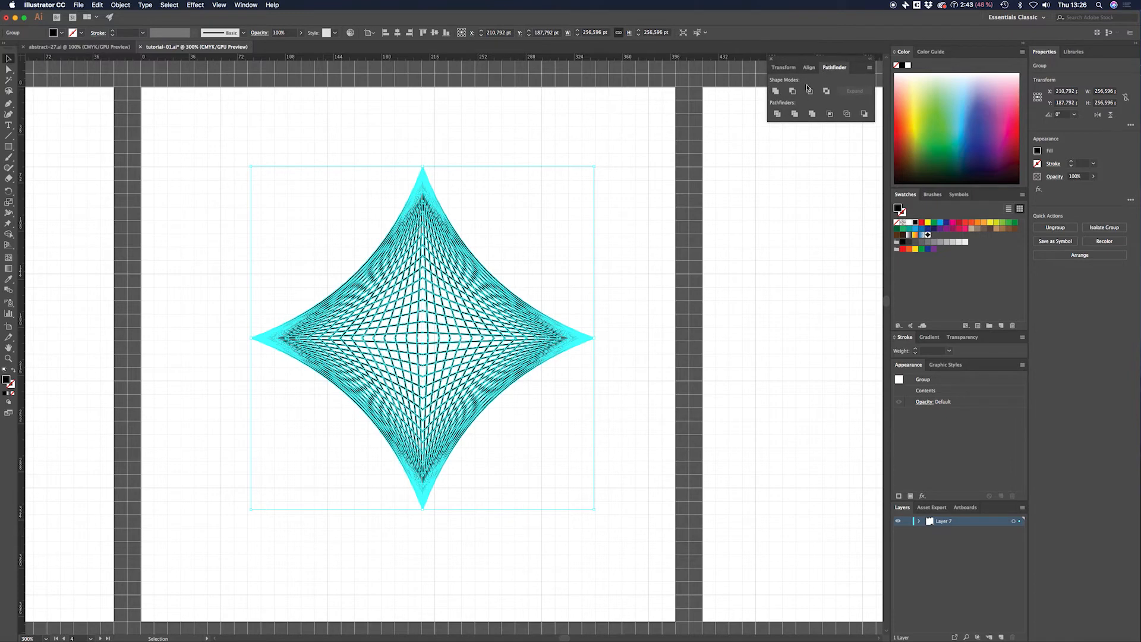
click(776, 92)
click(562, 134)
drag(549, 148, 569, 132)
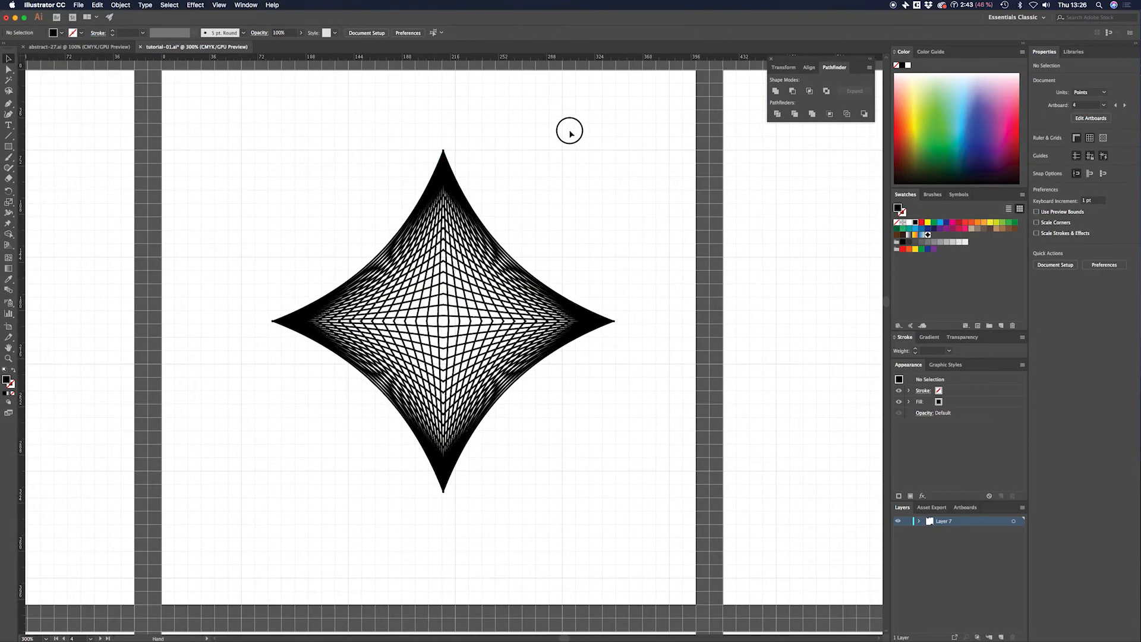
Shrink the merged star proportionally to about 185 pt wide and reposition it near the middle of its artboard
click(453, 185)
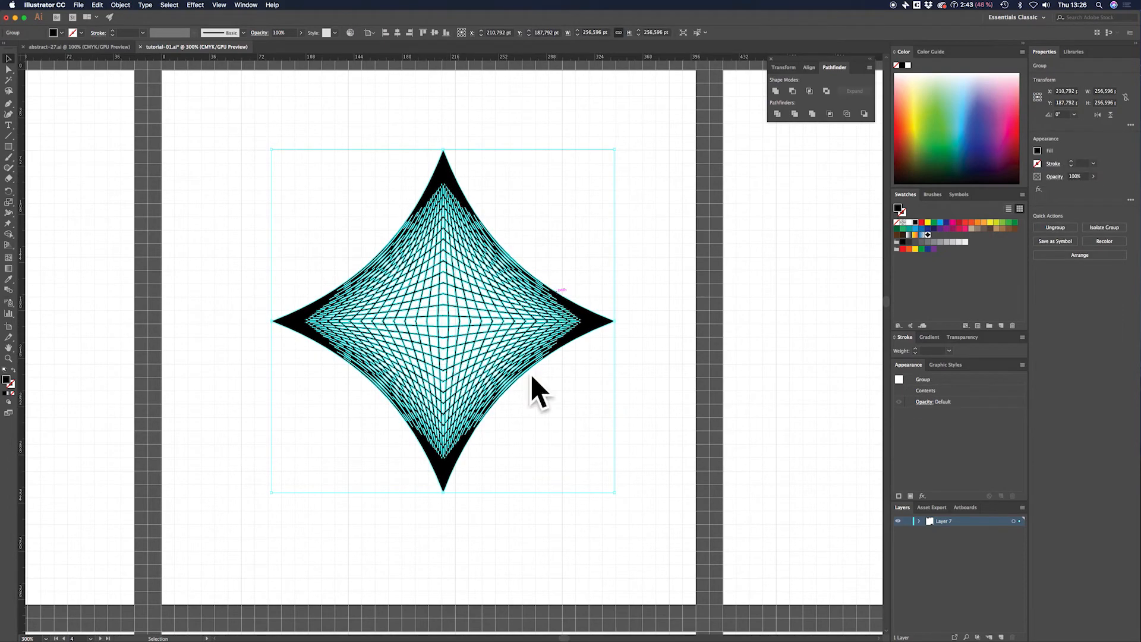
drag(586, 185, 538, 217)
drag(465, 309, 471, 351)
drag(574, 224, 591, 263)
click(590, 237)
click(564, 324)
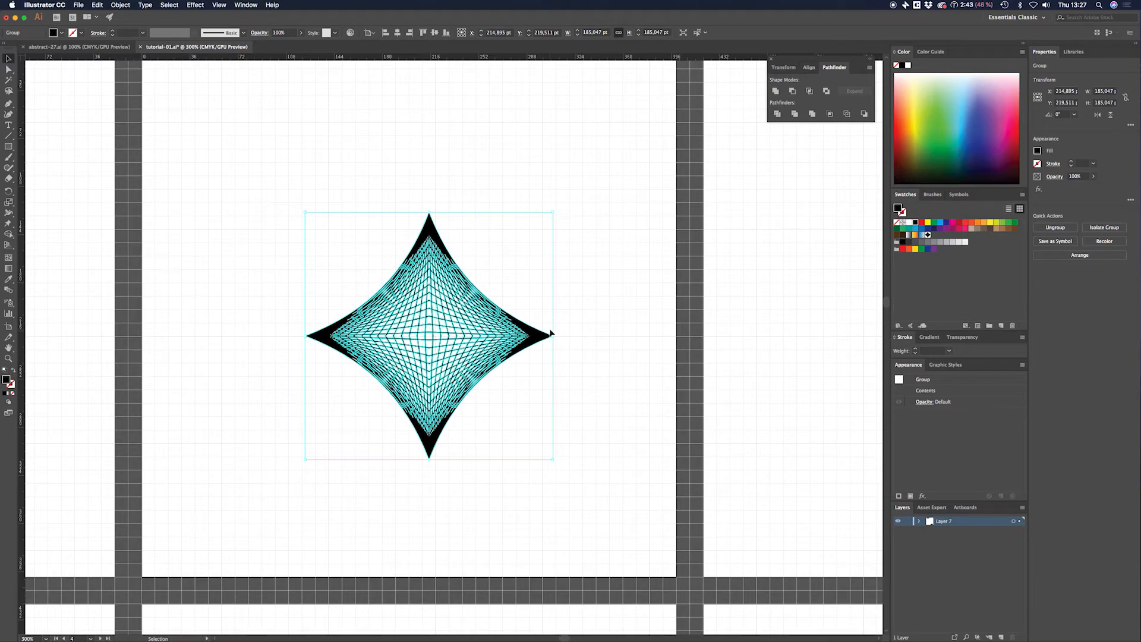
drag(596, 273, 530, 267)
drag(474, 327, 475, 307)
scroll(509, 290, right, 3)
scroll(509, 290, up, 2)
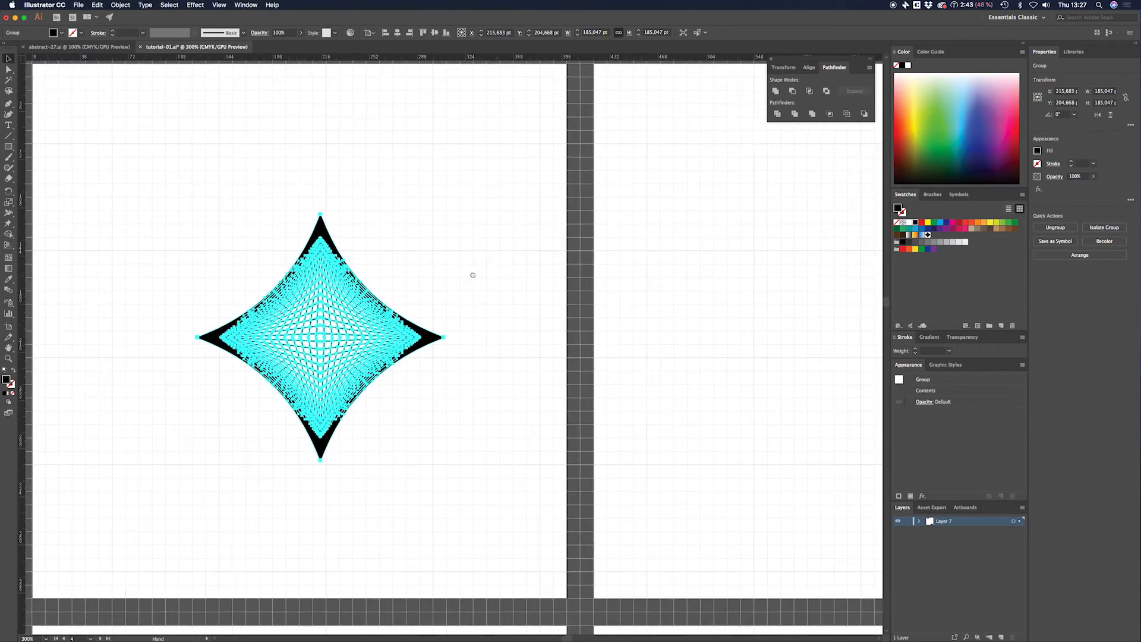
Collapse the floating Pathfinder panel group and place a copy of the star on the empty artboard beside the original
click(870, 58)
click(607, 151)
scroll(717, 110, right, 3)
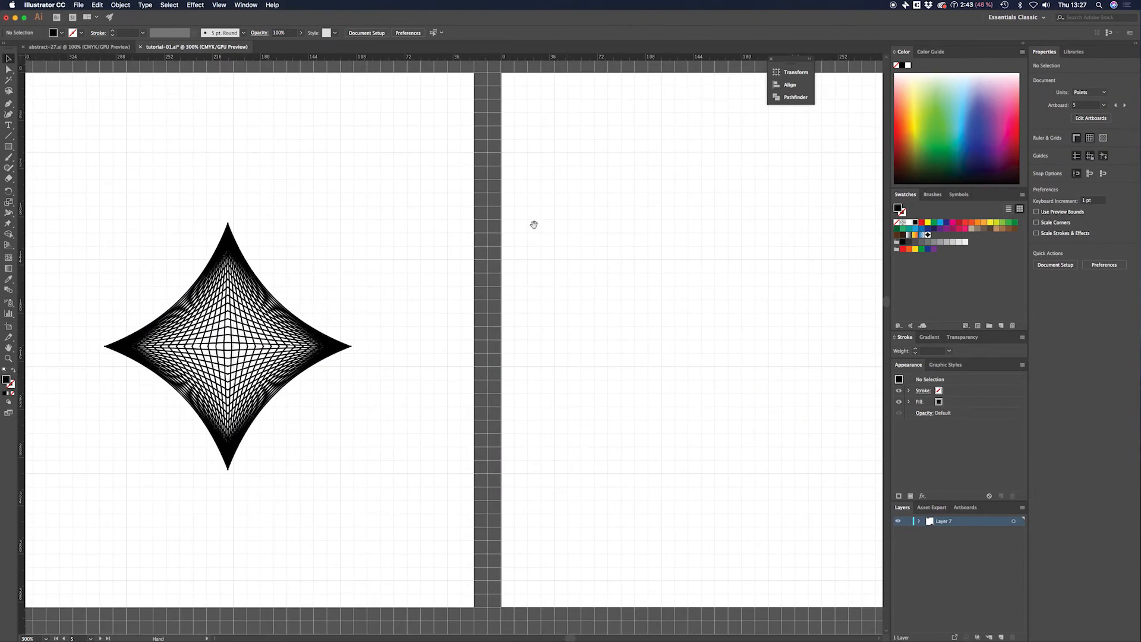
scroll(420, 232, down, 1)
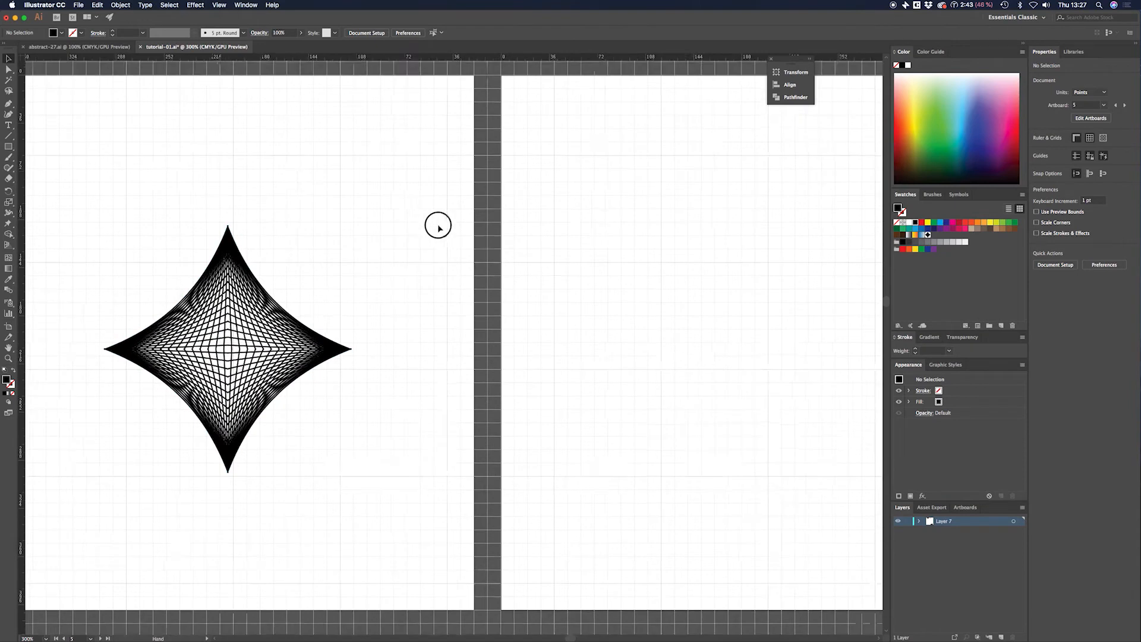
scroll(403, 319, left, 3)
click(373, 340)
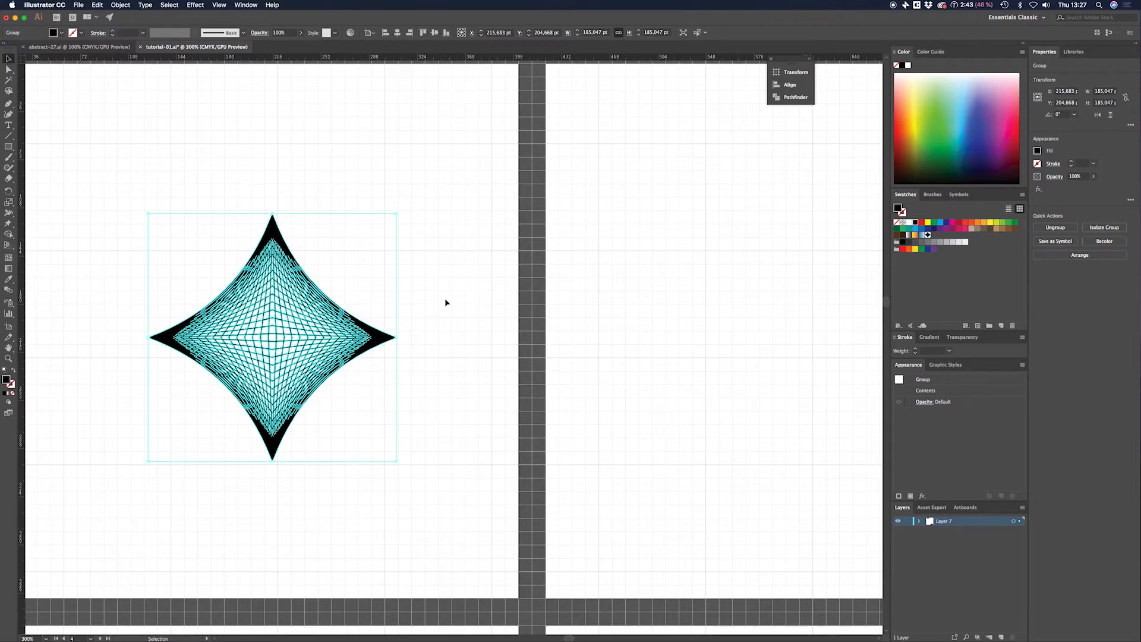
click(469, 268)
scroll(374, 235, right, 10)
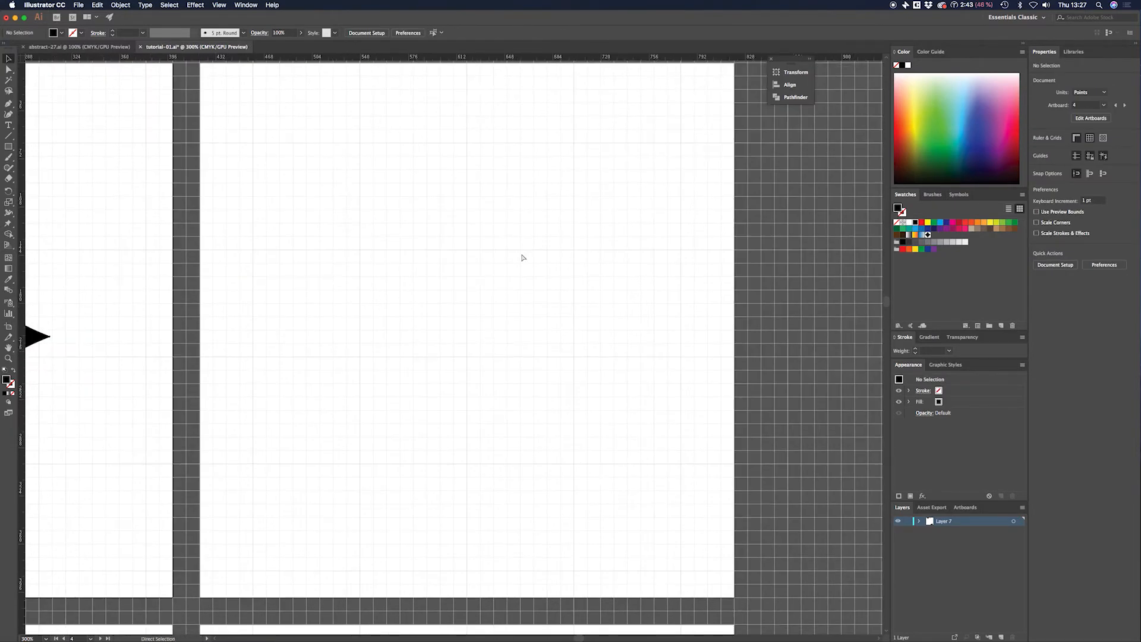
key(super+v)
drag(347, 242, 693, 209)
click(387, 306)
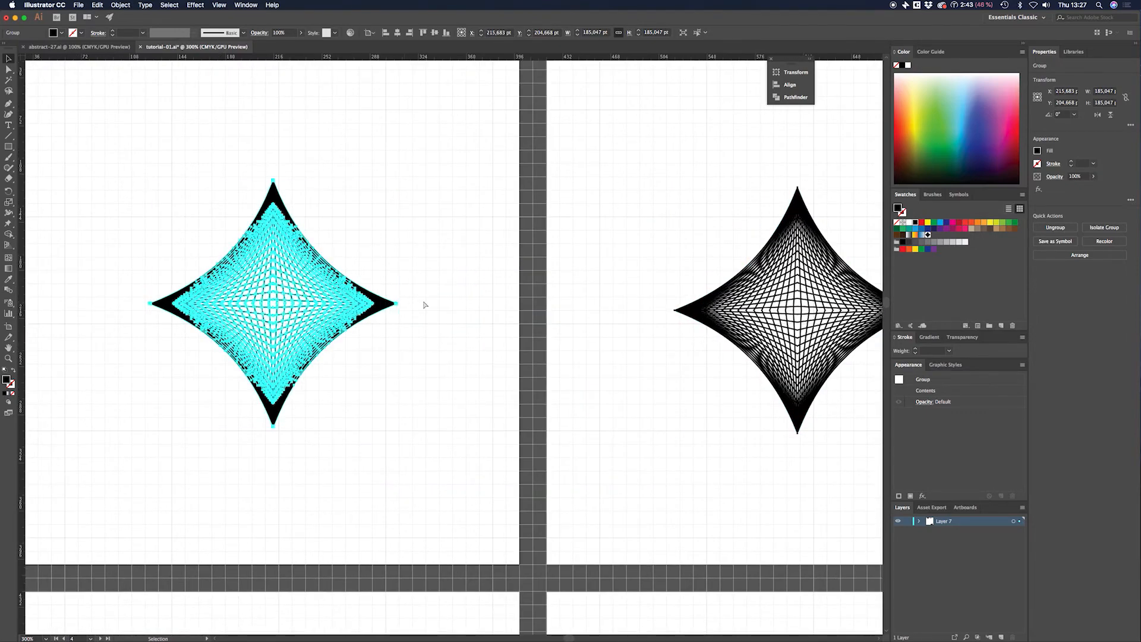
click(418, 305)
Shrink the copied star proportionally to about 101 pt wide and place it centred in the upper half of its artboard
scroll(618, 243, right, 7)
click(568, 248)
drag(698, 198, 558, 230)
drag(426, 239, 440, 168)
drag(556, 142, 528, 200)
drag(441, 220, 441, 194)
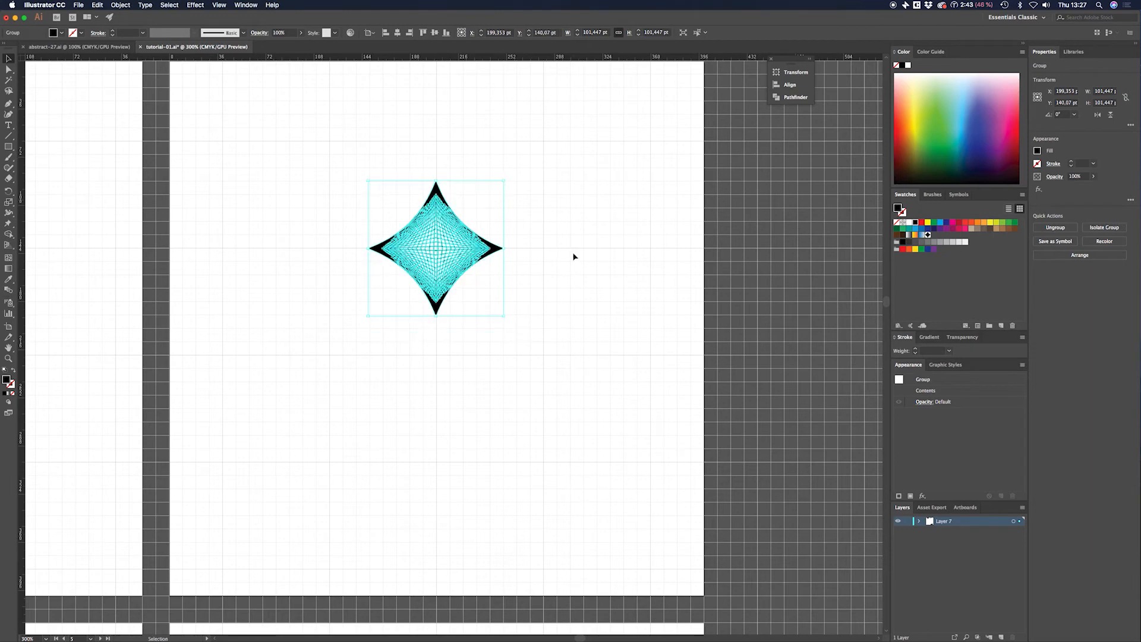
click(501, 304)
scroll(541, 234, up, 2)
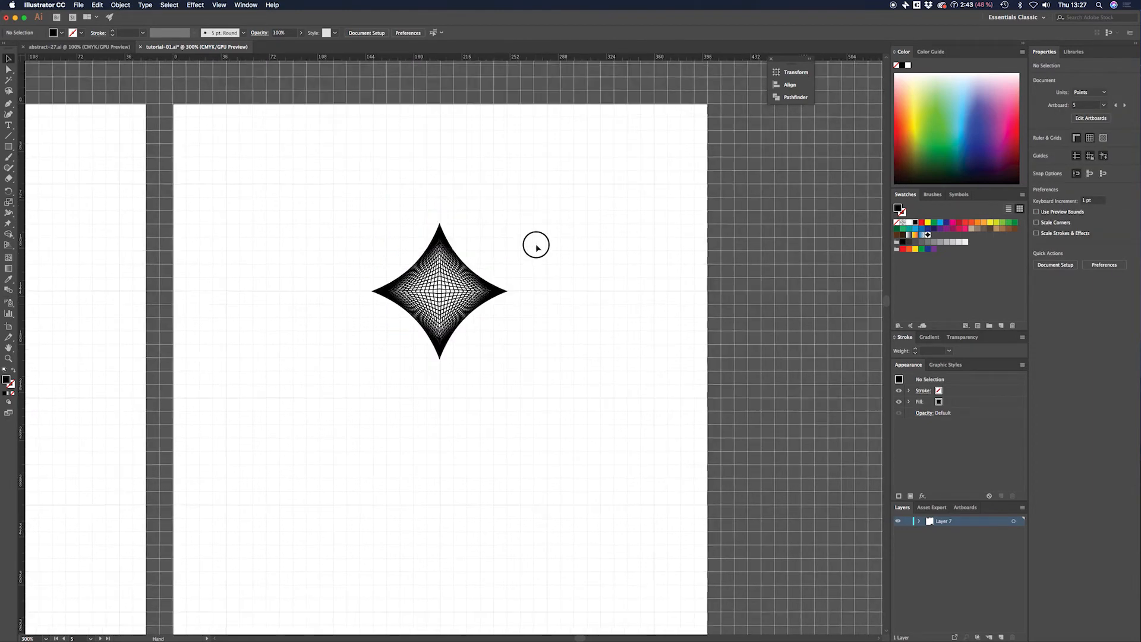
Make a new pattern from the small star copy
drag(548, 277, 557, 274)
click(503, 281)
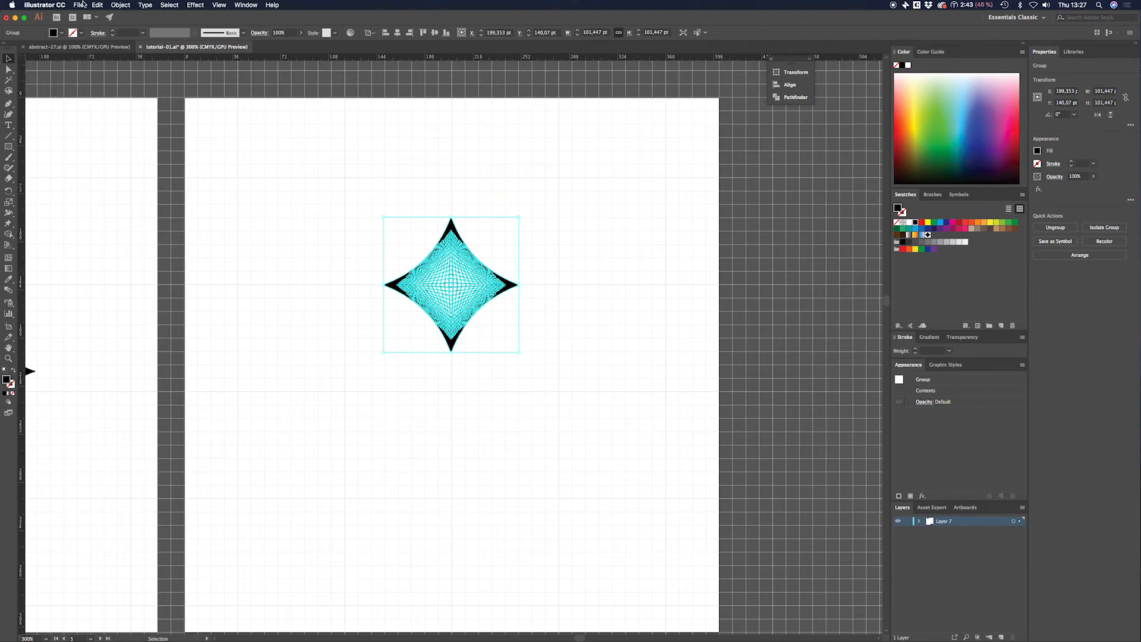
click(119, 4)
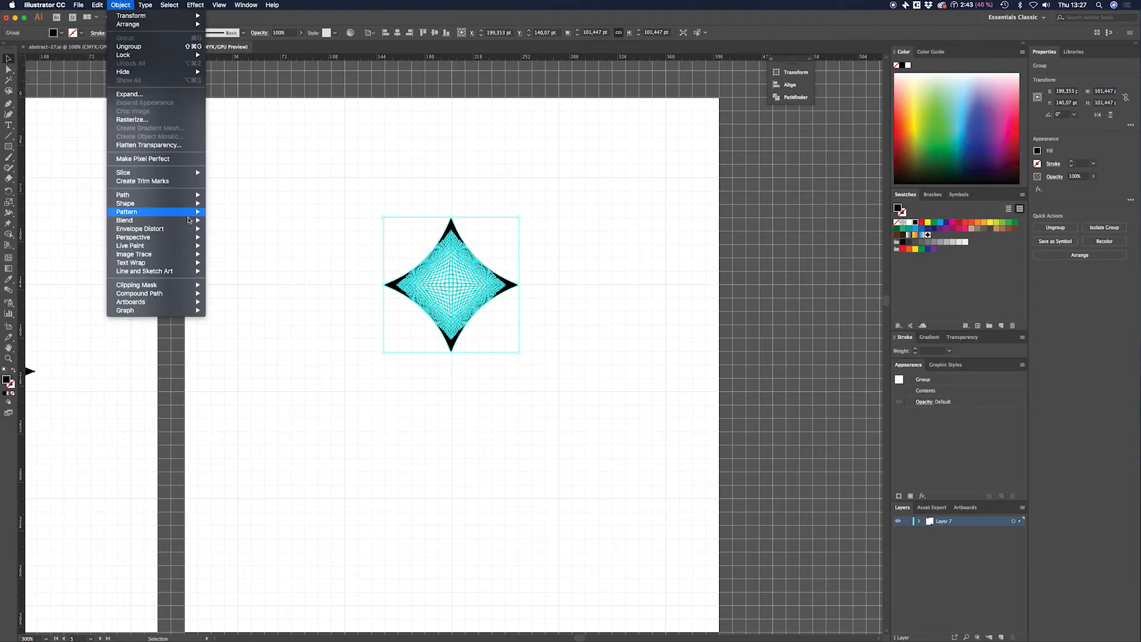
mouse_move(185, 212)
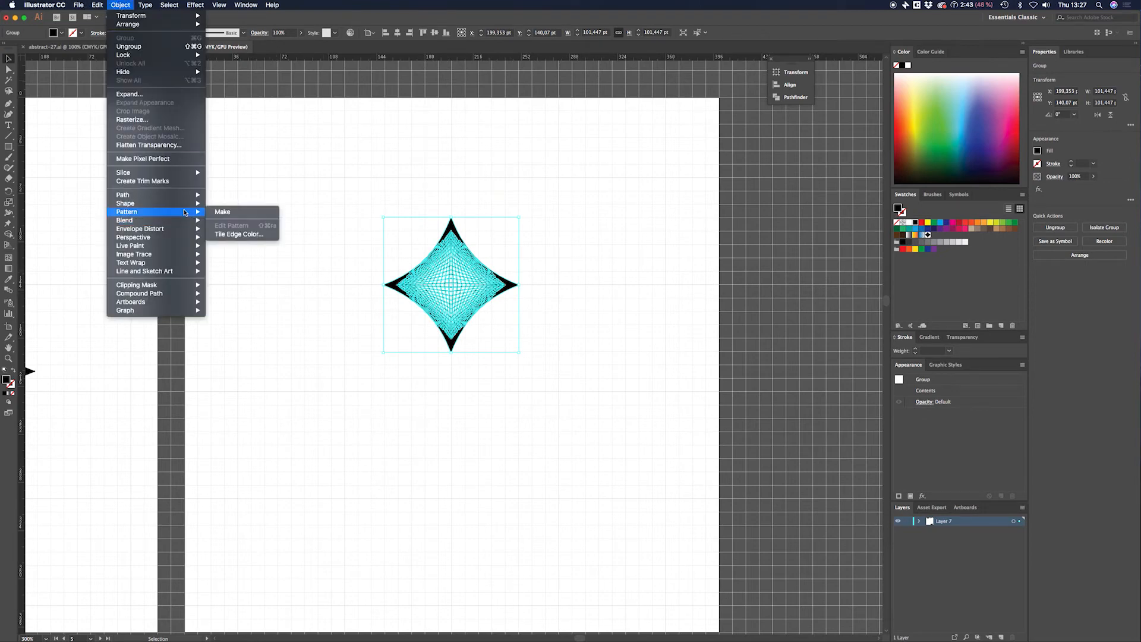
click(224, 213)
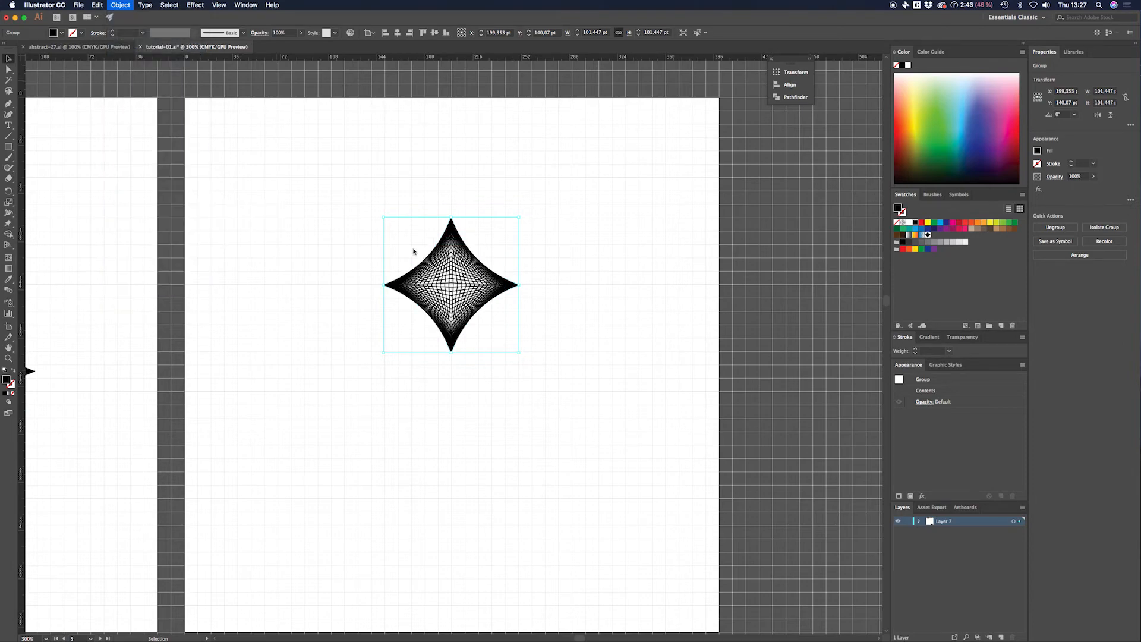
drag(538, 232, 584, 178)
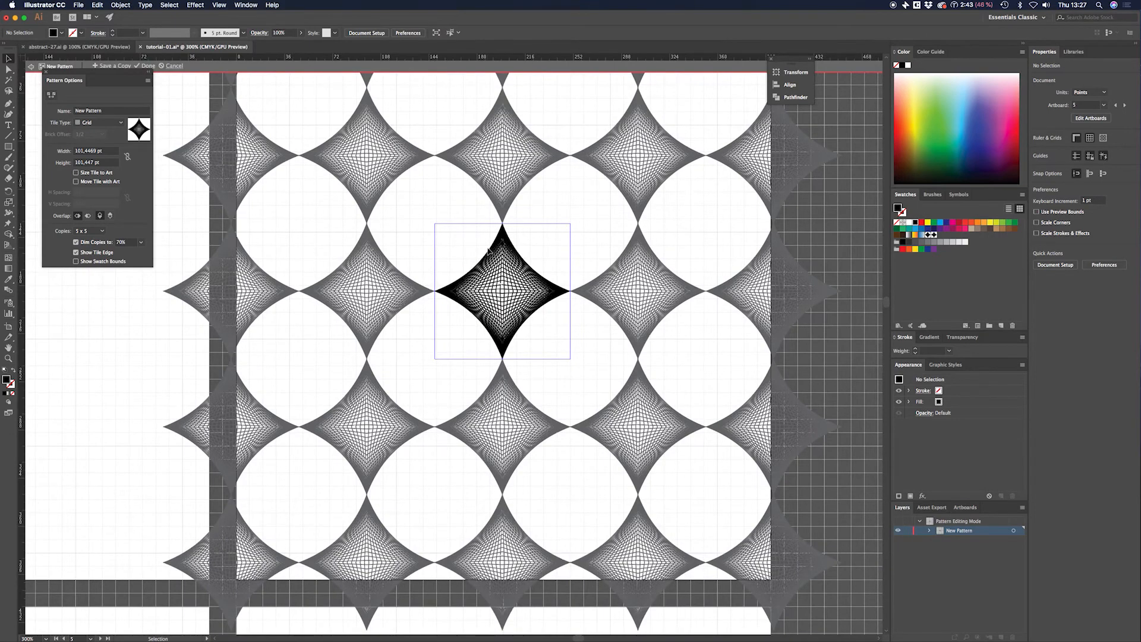
Look back across the earlier artboards and return to the repeating star tile in pattern editing mode
drag(321, 185, 745, 279)
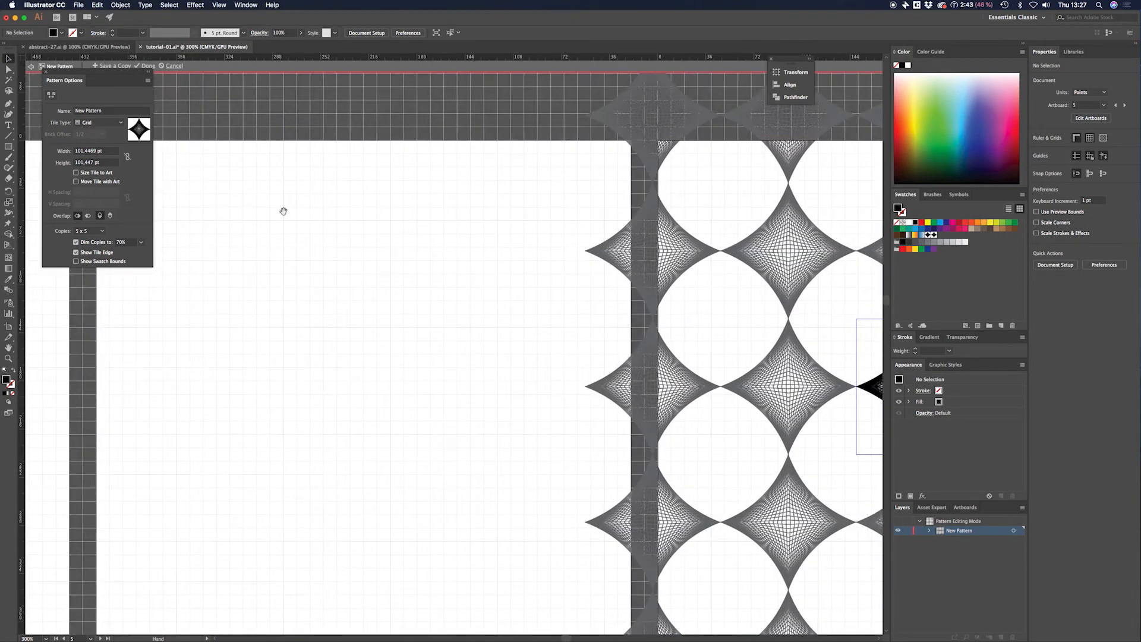
drag(287, 285, 799, 244)
drag(287, 261, 802, 276)
drag(287, 261, 802, 273)
mouse_move(287, 305)
mouse_down()
mouse_move(523, 306)
mouse_move(713, 565)
mouse_up()
mouse_move(793, 281)
mouse_down()
mouse_move(337, 252)
mouse_move(285, 238)
mouse_up()
drag(821, 321, 267, 185)
drag(734, 184, 285, 142)
drag(677, 189, 272, 142)
drag(707, 214, 355, 156)
drag(713, 152, 500, 186)
drag(535, 239, 540, 217)
Draw a 12 pt black square centred on the upper-left corner of the pattern tile
key(super+plus)
key(super+plus)
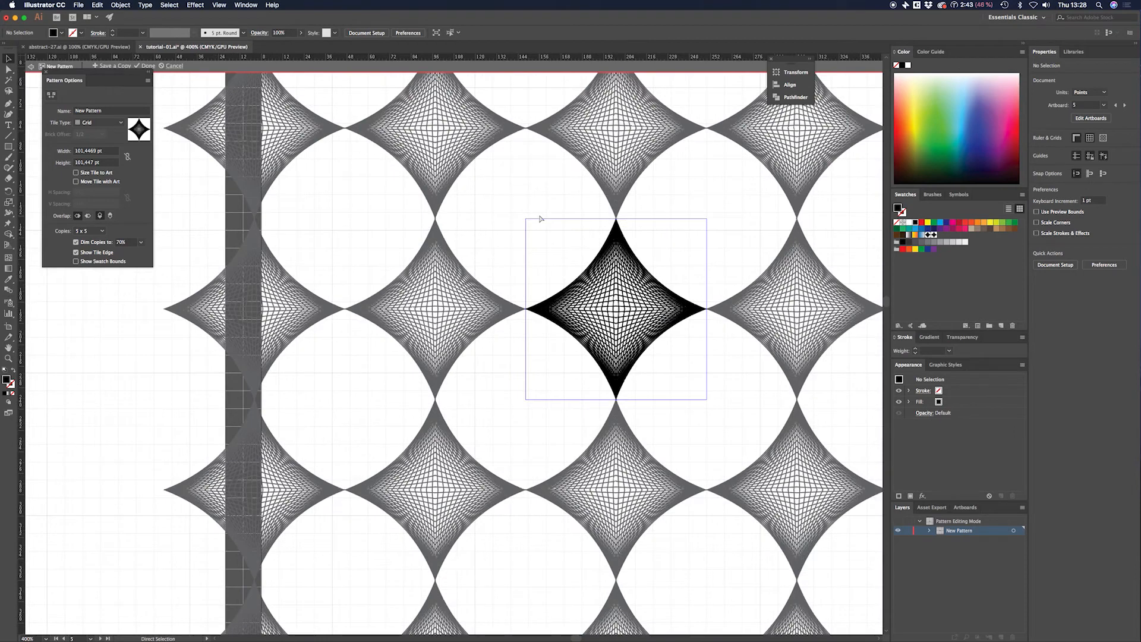
drag(697, 134, 683, 170)
click(8, 147)
drag(535, 179, 566, 204)
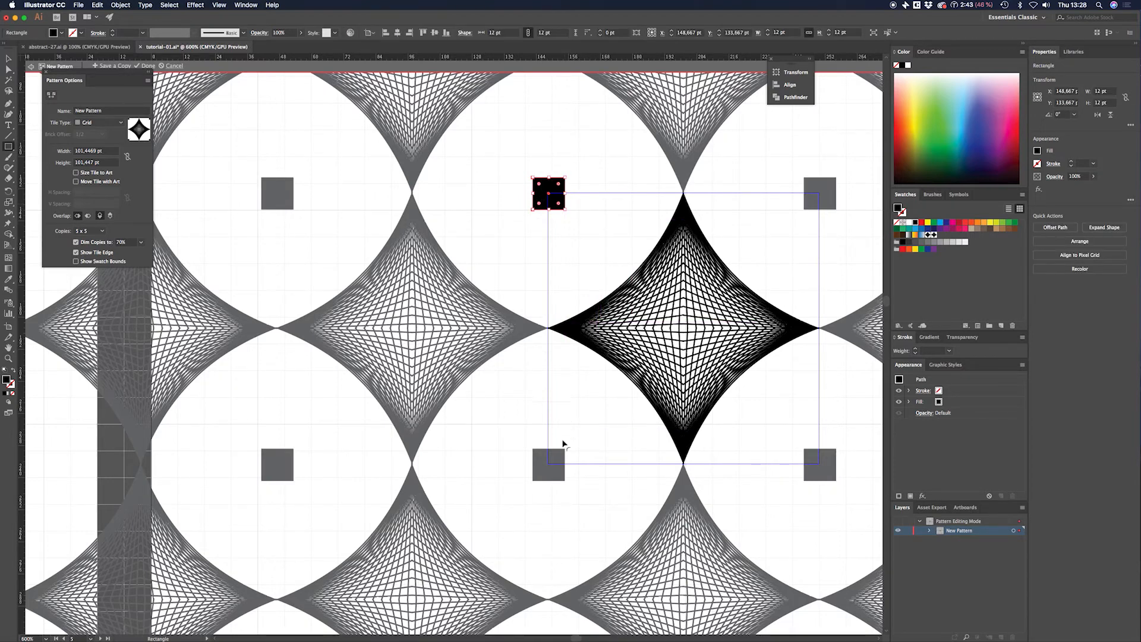
drag(596, 179, 497, 195)
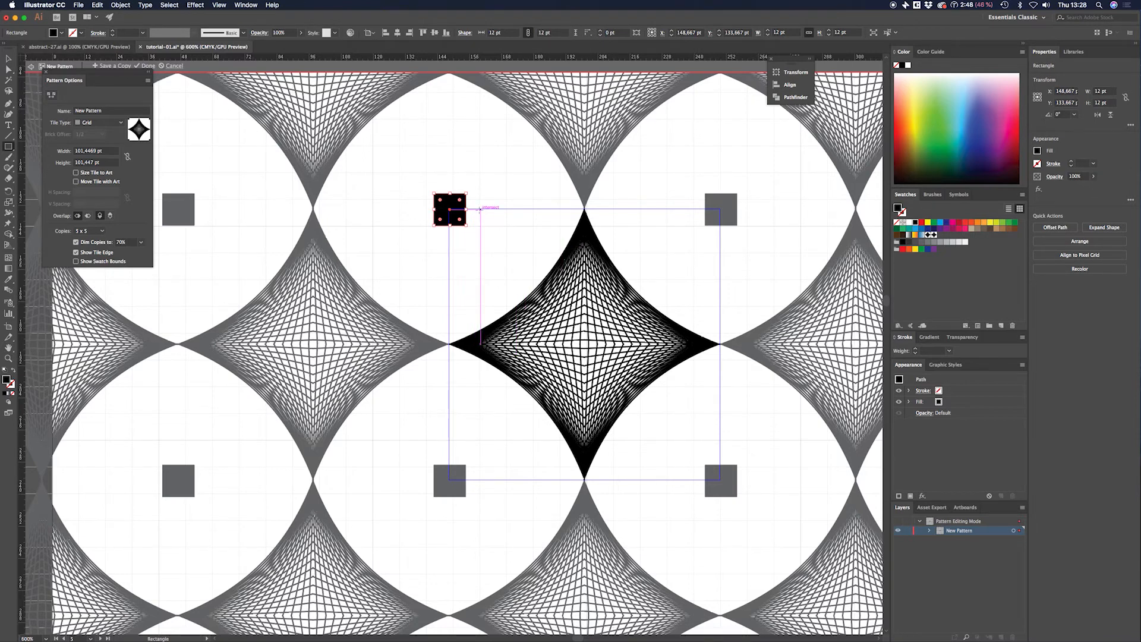
Apply the Pucker & Bloat effect at -57% to the small square with the preview on
click(194, 5)
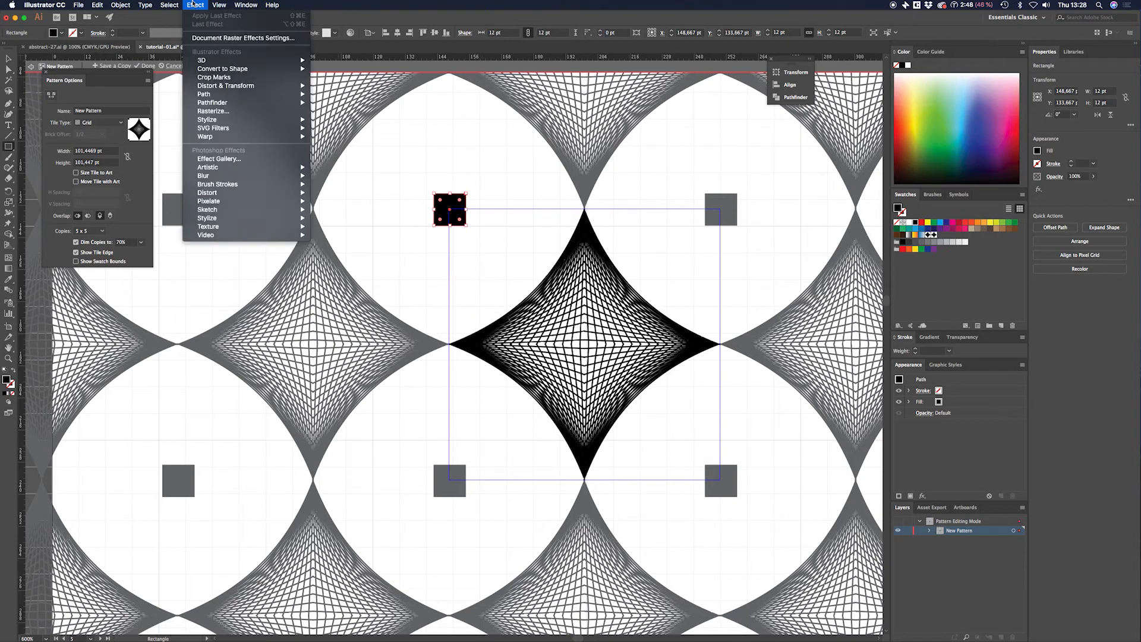
mouse_move(225, 72)
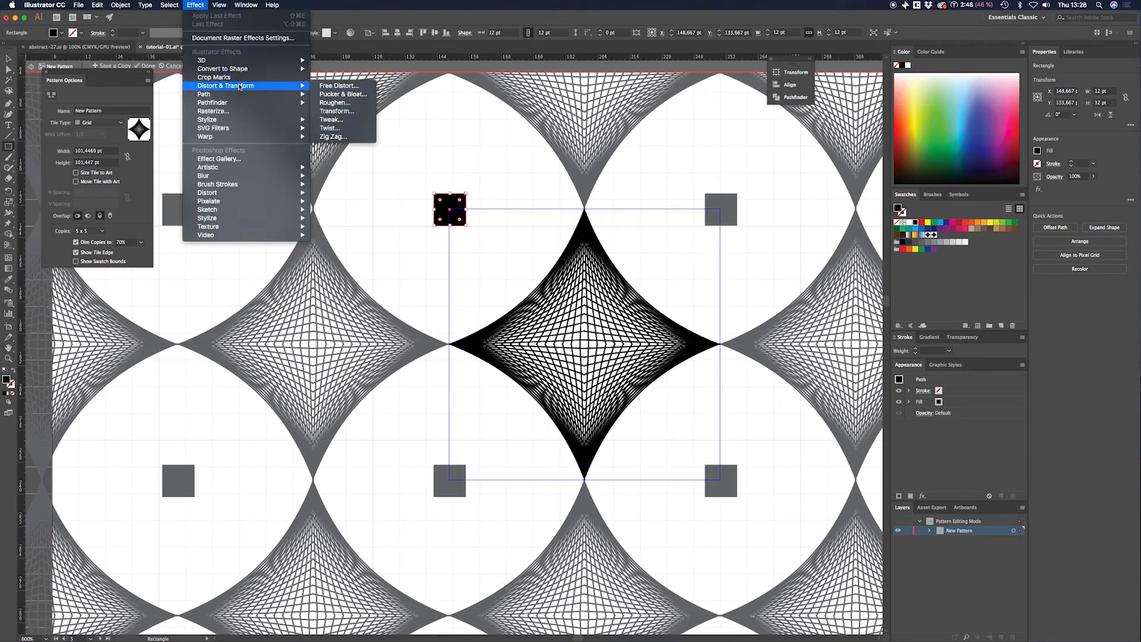
click(347, 96)
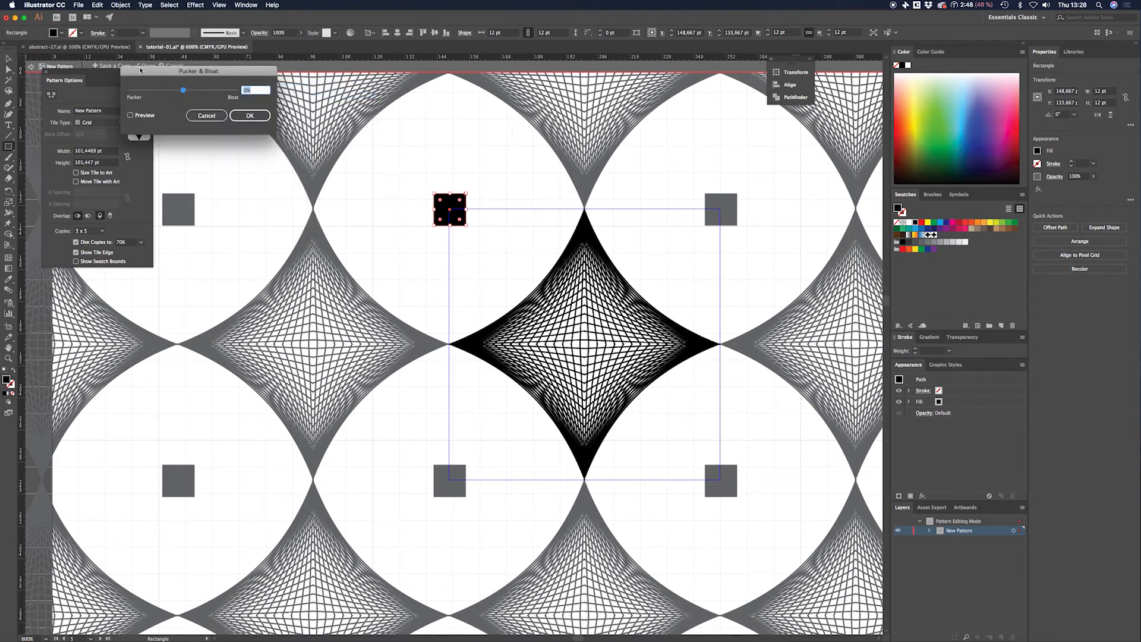
click(148, 116)
drag(182, 91, 168, 93)
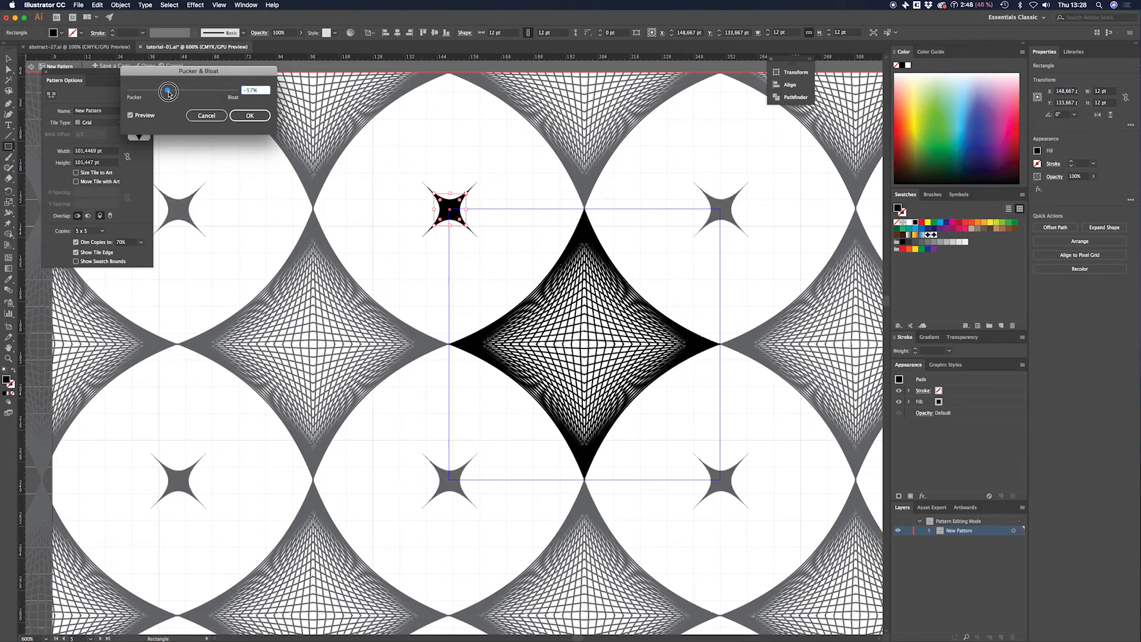
click(262, 118)
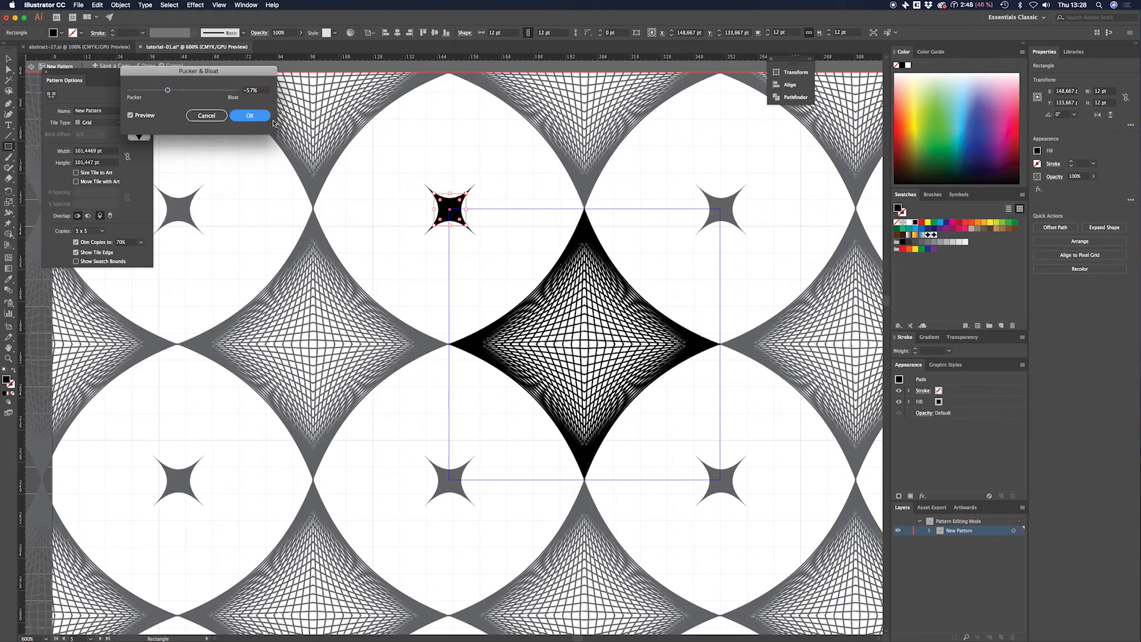
click(267, 117)
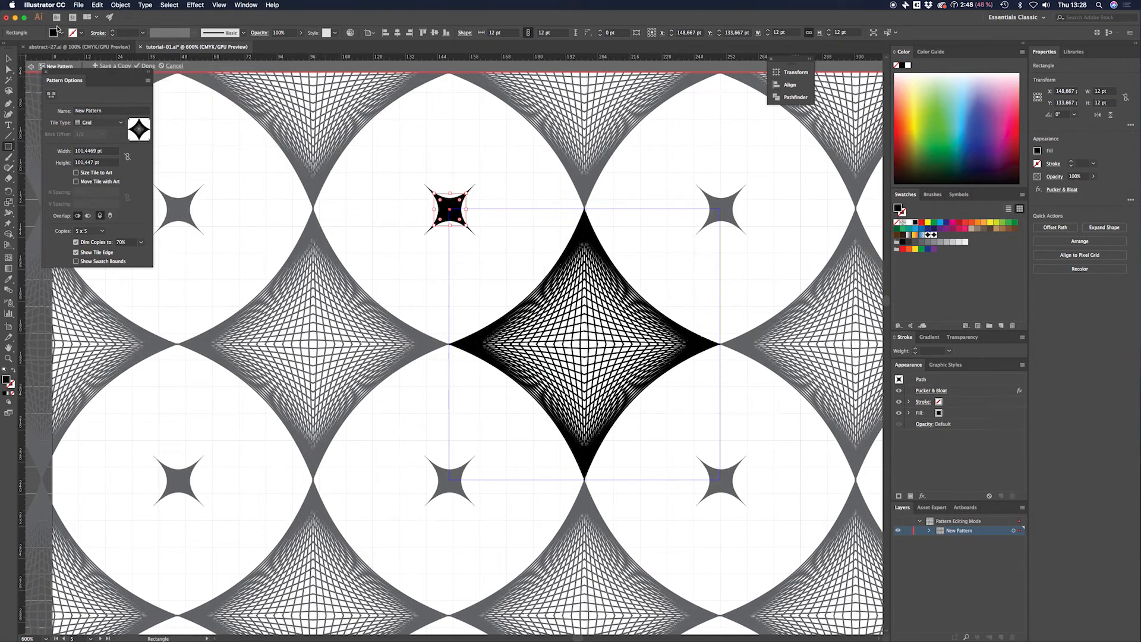
Flatten the puckered square's transparency using the Medium Resolution preset with Convert All Strokes to Outlines enabled
click(120, 5)
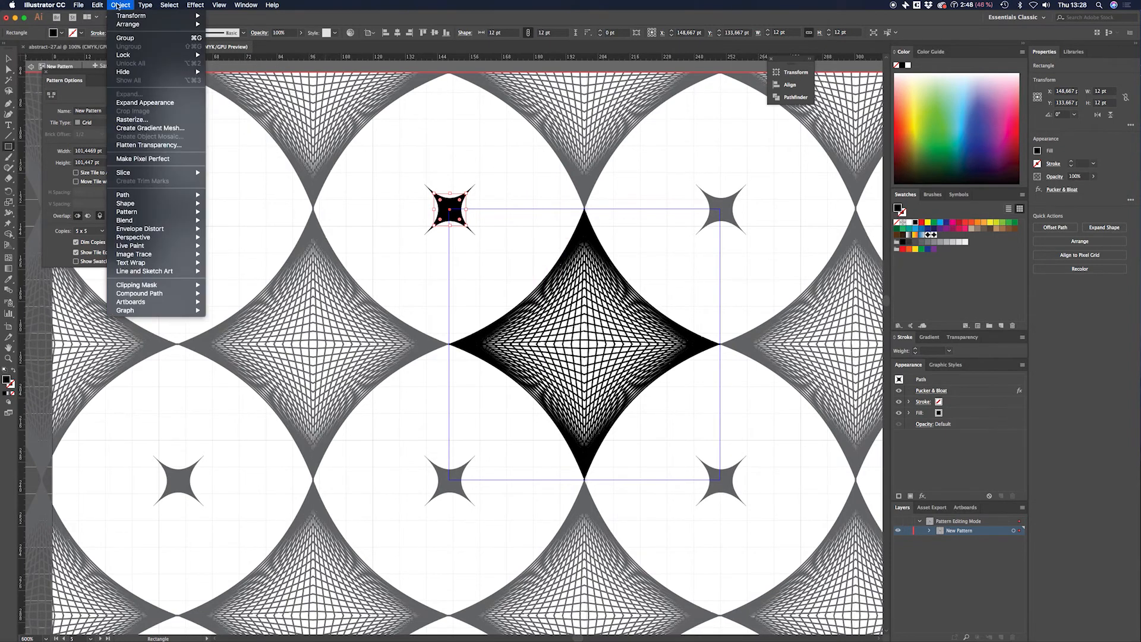
click(185, 144)
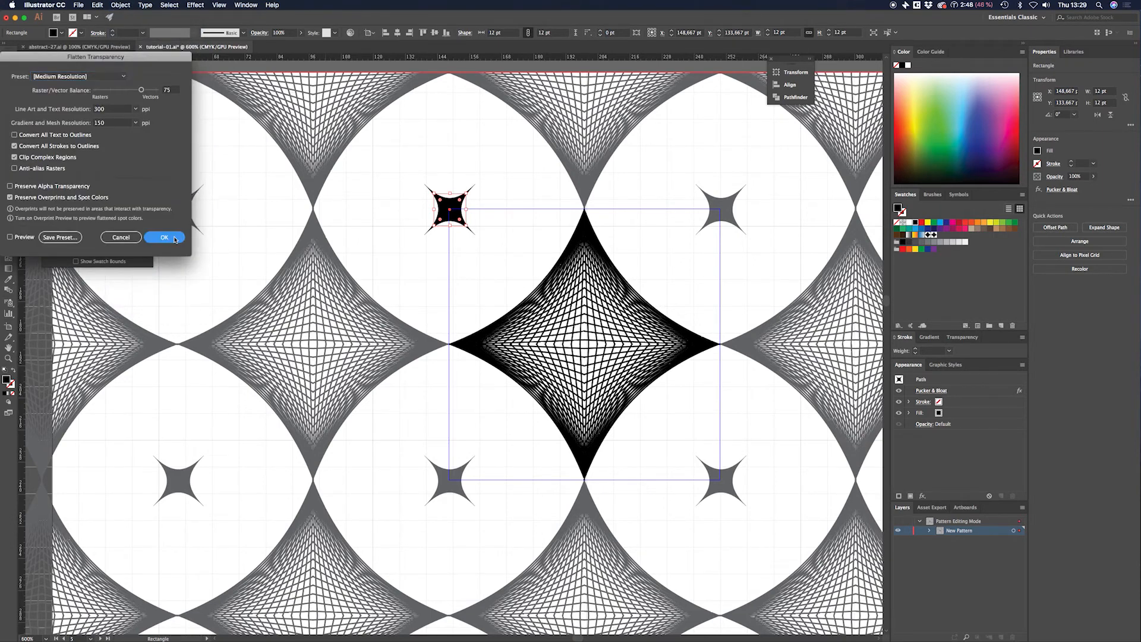
click(165, 237)
Rotate the small puckered star 45° so its points align with the tile edges and enlarge it to about 41 pt wide
key(v)
click(442, 209)
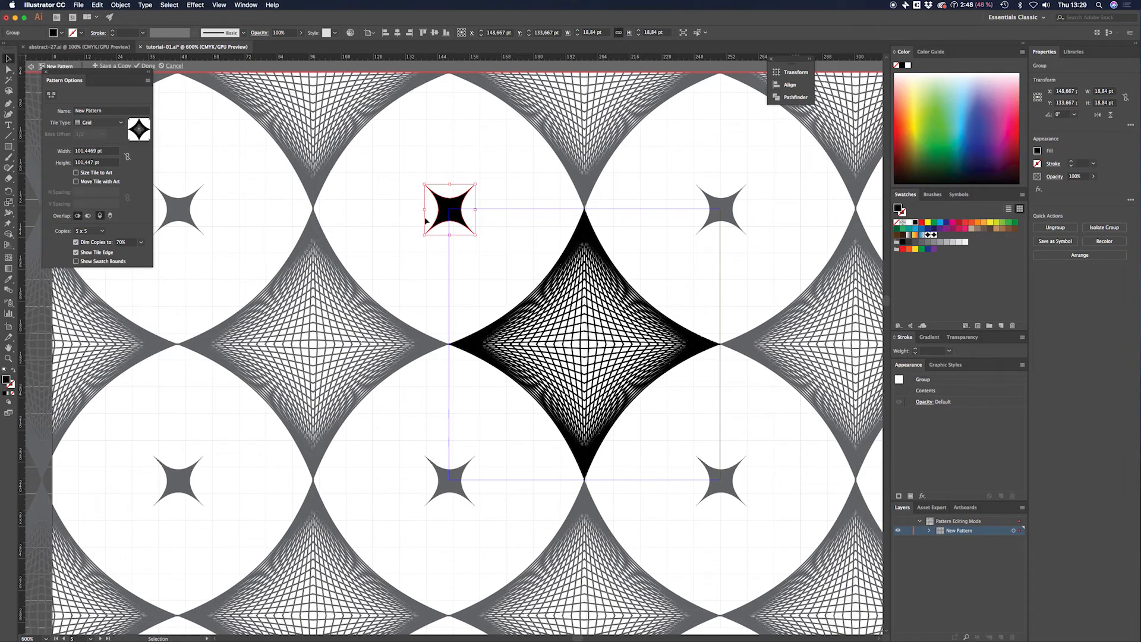
drag(487, 184, 510, 220)
mouse_move(451, 175)
mouse_down()
mouse_move(452, 145)
mouse_move(479, 156)
mouse_move(449, 146)
mouse_move(451, 156)
mouse_up()
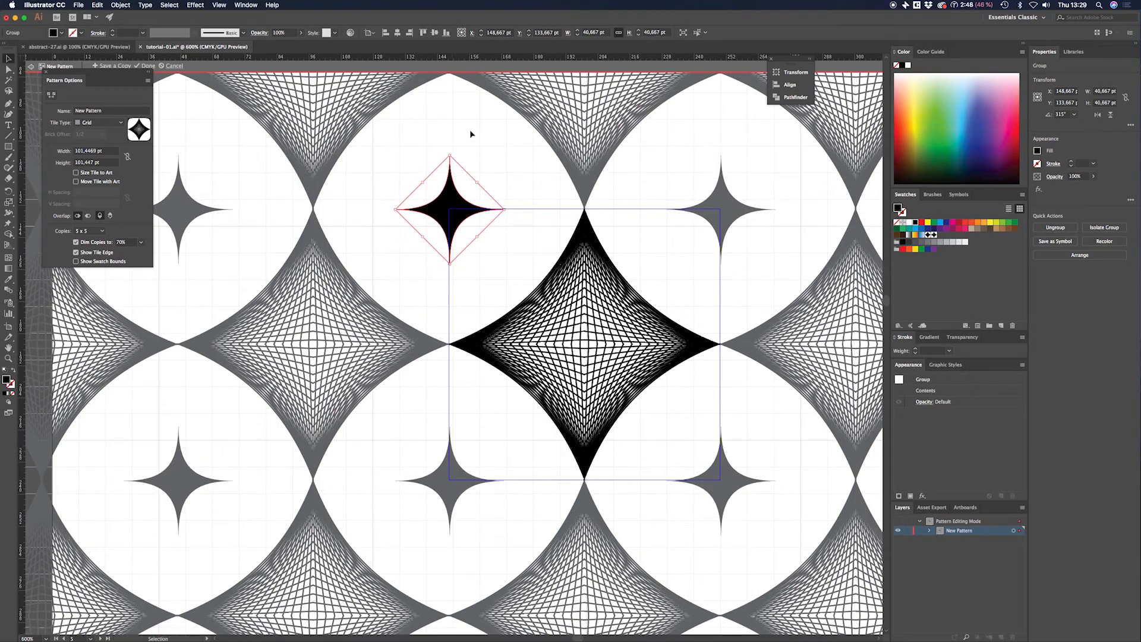
Move the Pattern Options panel aside and finish editing the pattern, keeping the added corner star
key(super+minus)
key(super+minus)
key(super+minus)
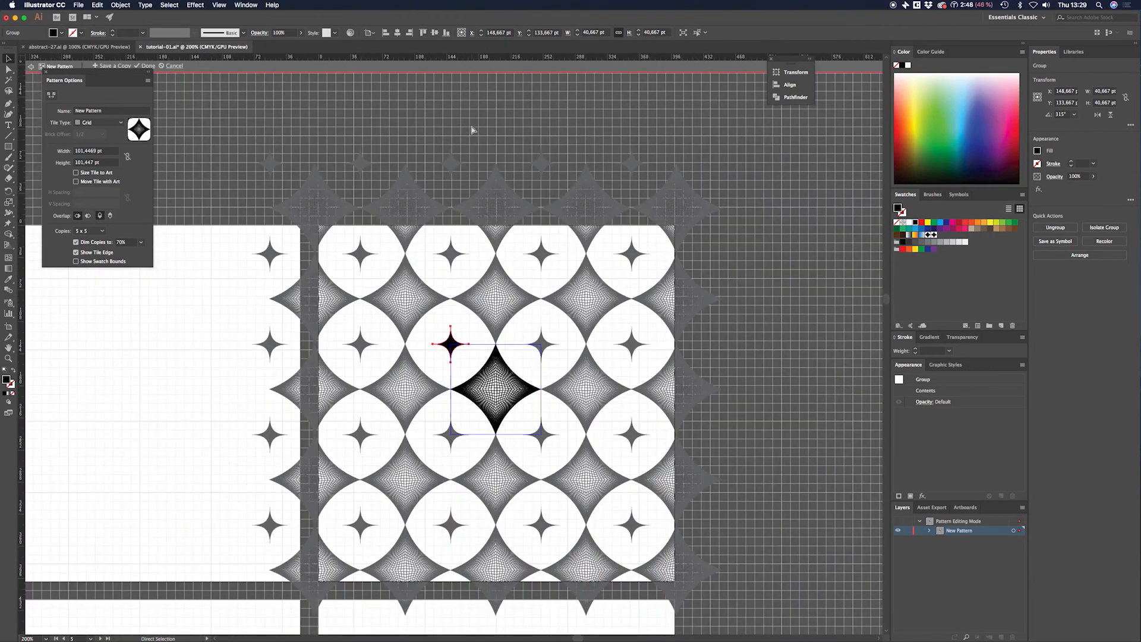
drag(123, 80, 111, 93)
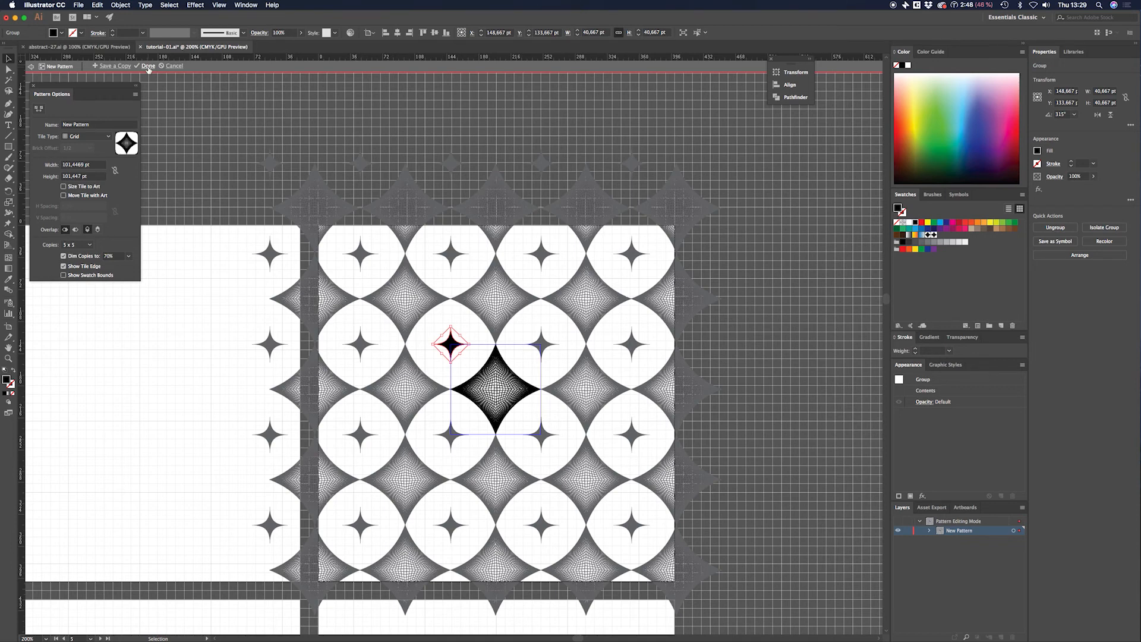
click(148, 67)
Delete the small source star from the last artboard in the row
scroll(562, 243, down, 3)
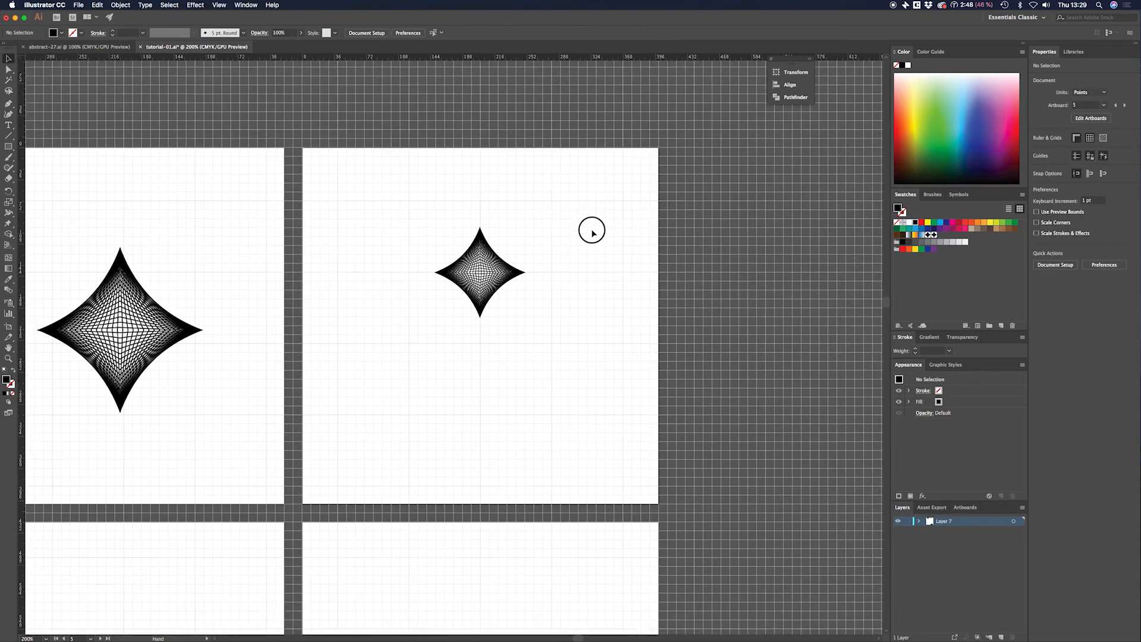
scroll(591, 230, left, 1)
drag(588, 244, 419, 396)
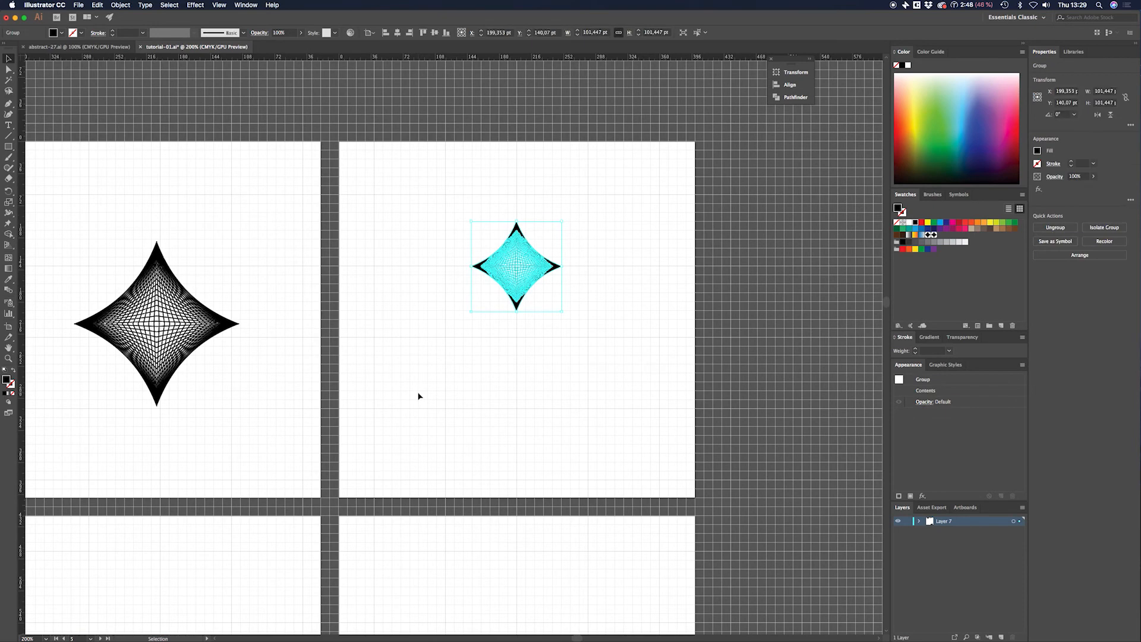
key(Delete)
Open the new star pattern swatch for editing over the emptied artboard
drag(487, 334, 427, 353)
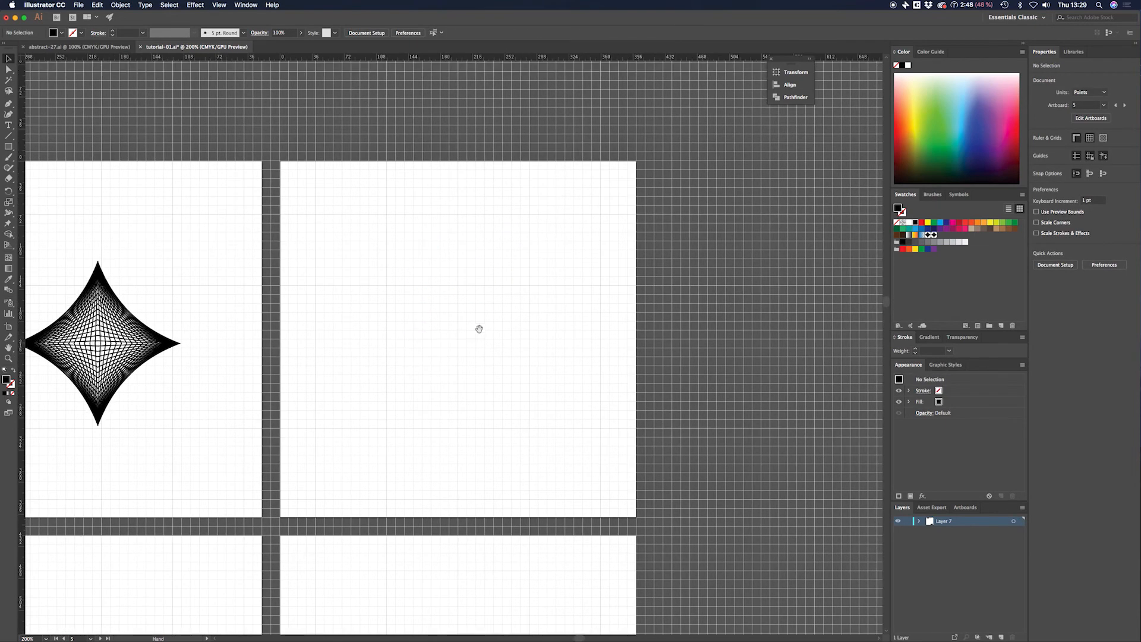
click(934, 235)
double_click(934, 235)
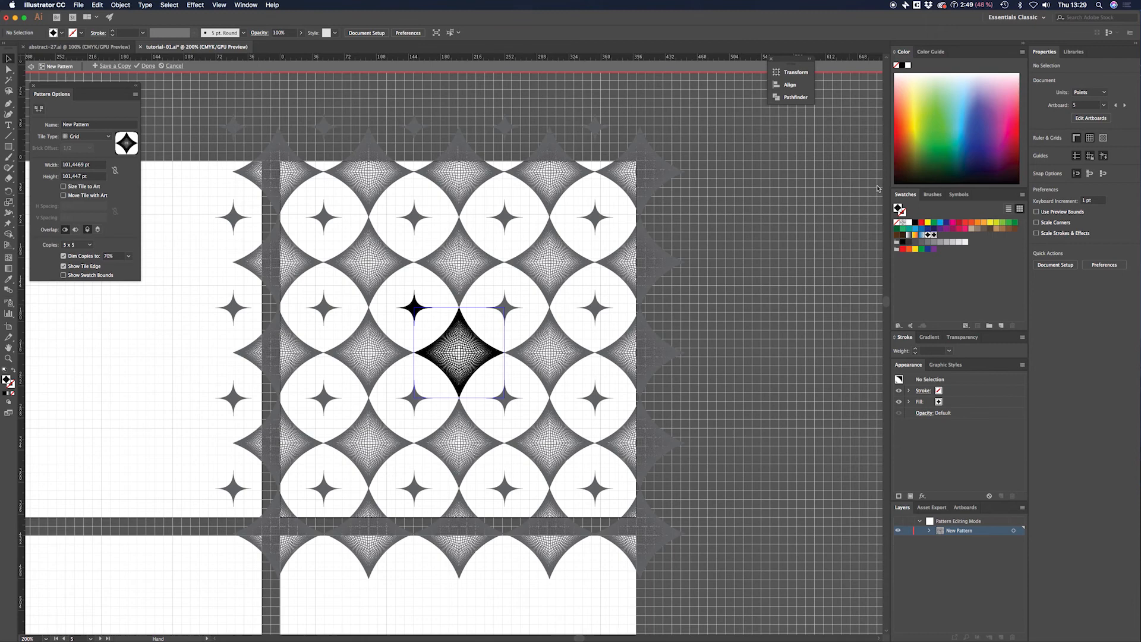
Name the pattern "Cool diamond pattern" and leave pattern editing mode
click(94, 126)
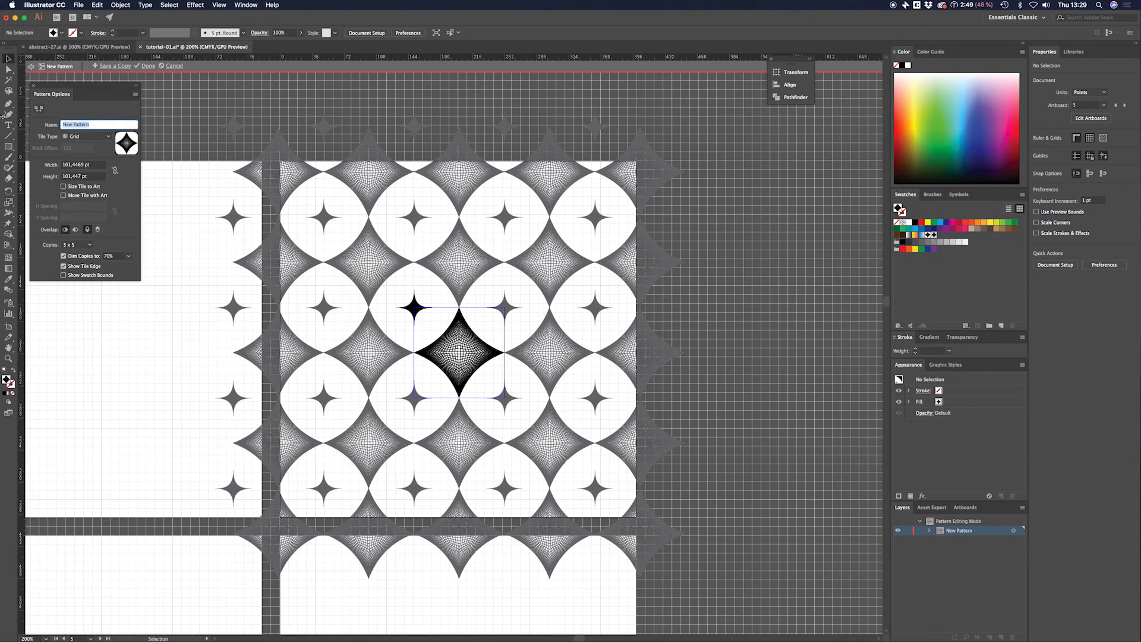
text(Co)
key(Return)
click(33, 86)
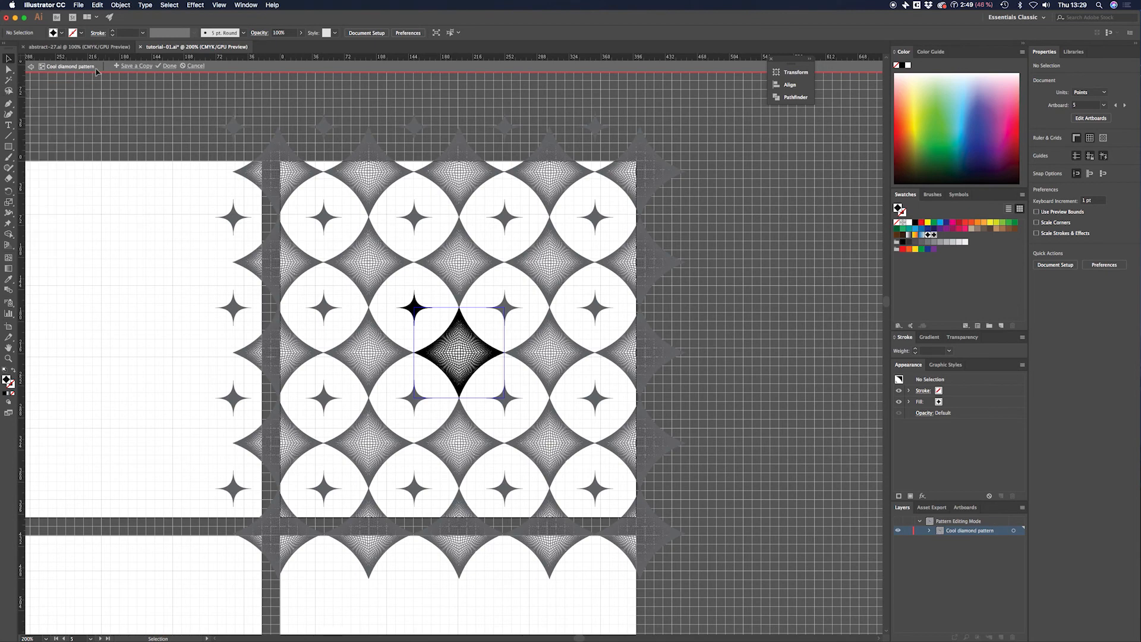
click(32, 67)
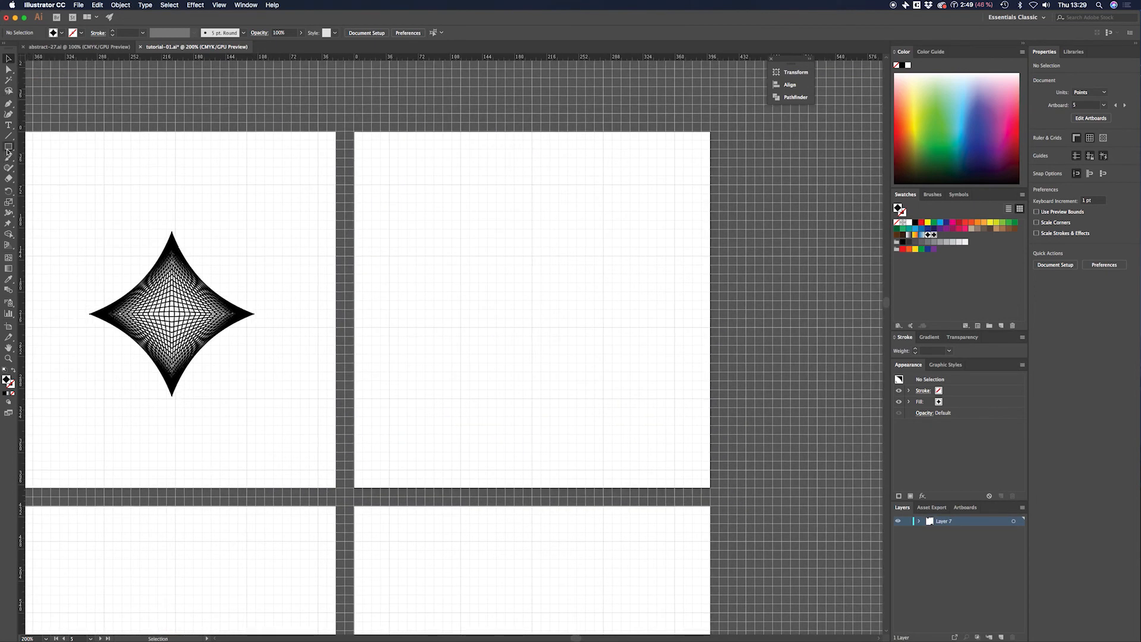
Draw a rectangle about 401 × 400 pt covering the emptied artboard and fill it with the Cool diamond pattern swatch
click(8, 148)
drag(355, 131, 710, 487)
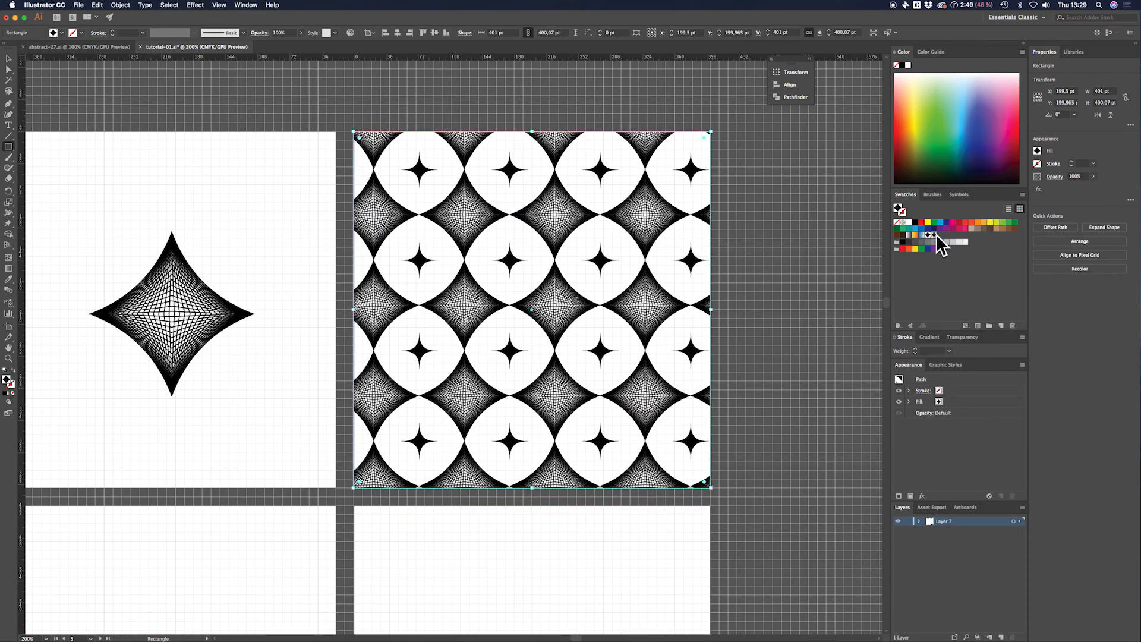
click(915, 223)
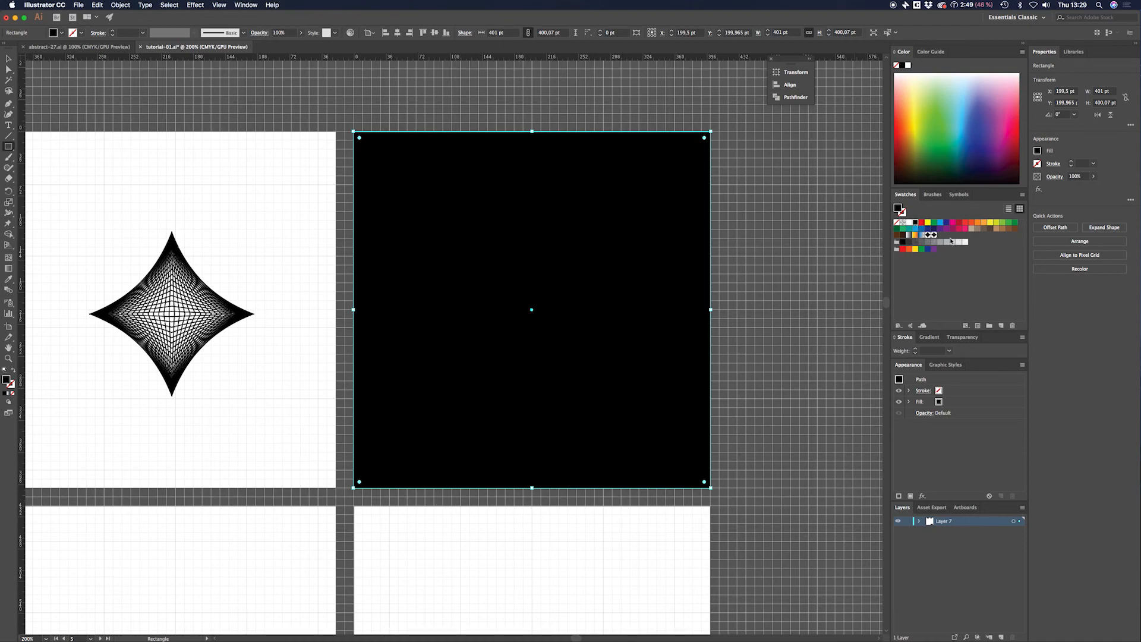
click(931, 234)
drag(669, 228, 677, 205)
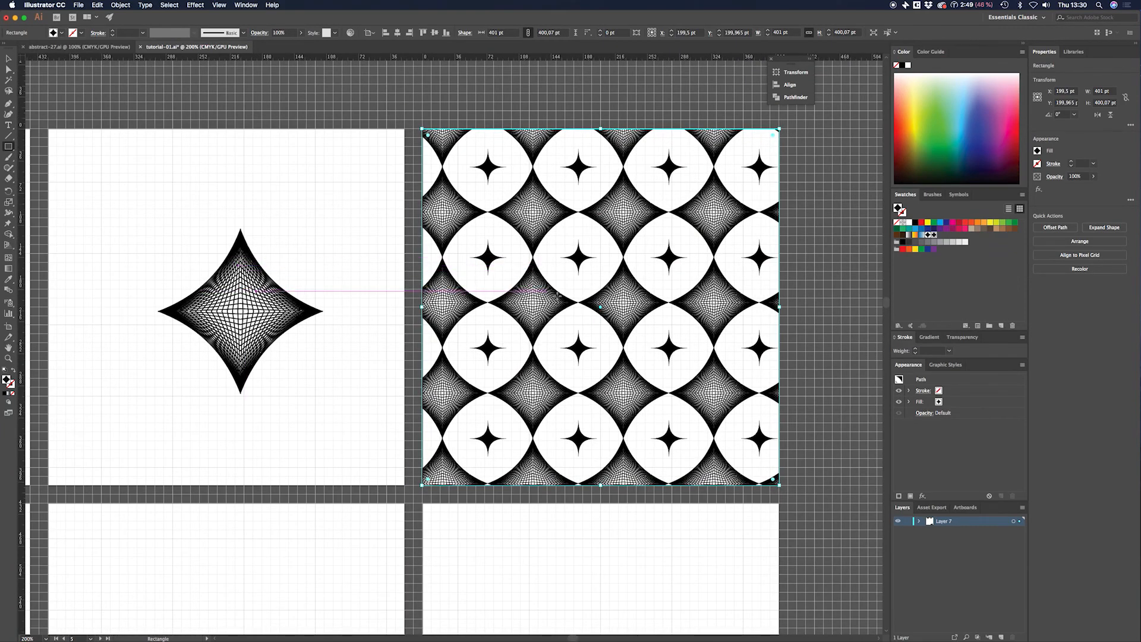
scroll(594, 279, up, 2)
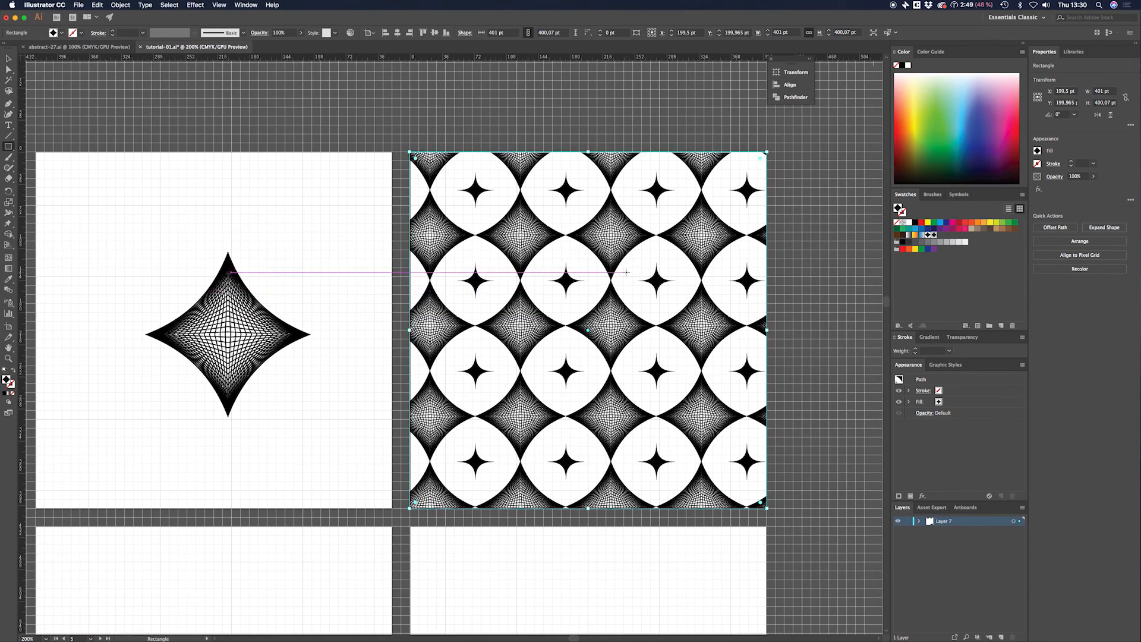
drag(574, 255, 597, 255)
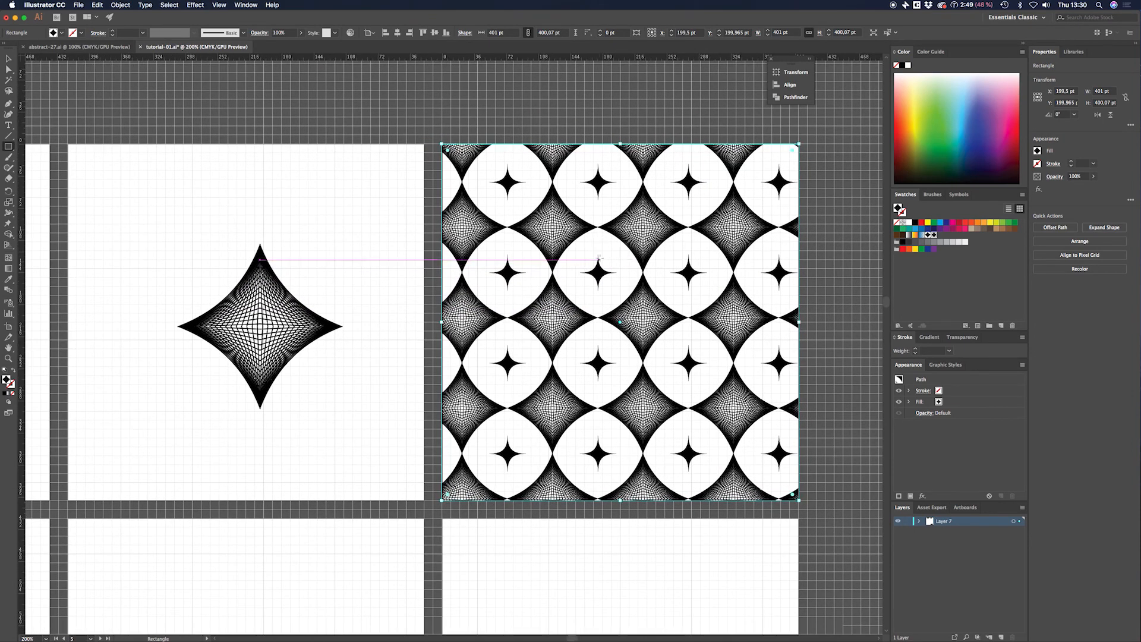